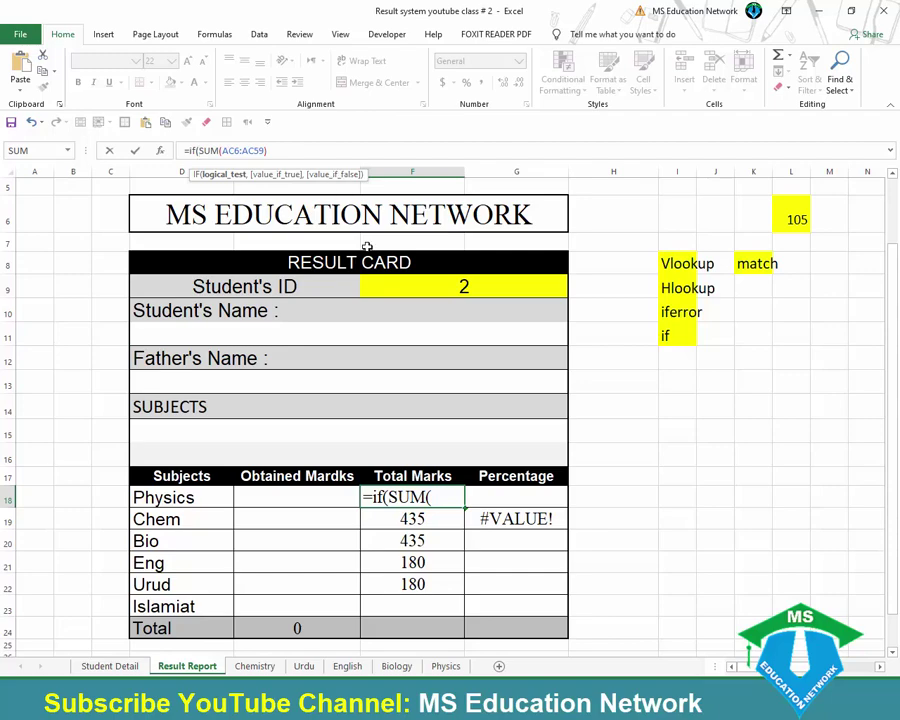
Complete the Physics Total Marks formula in F18 as =IF(E18="","",SUM(AC6:AC59)).
{"action": "left_click", "coordinate": [275, 497]}
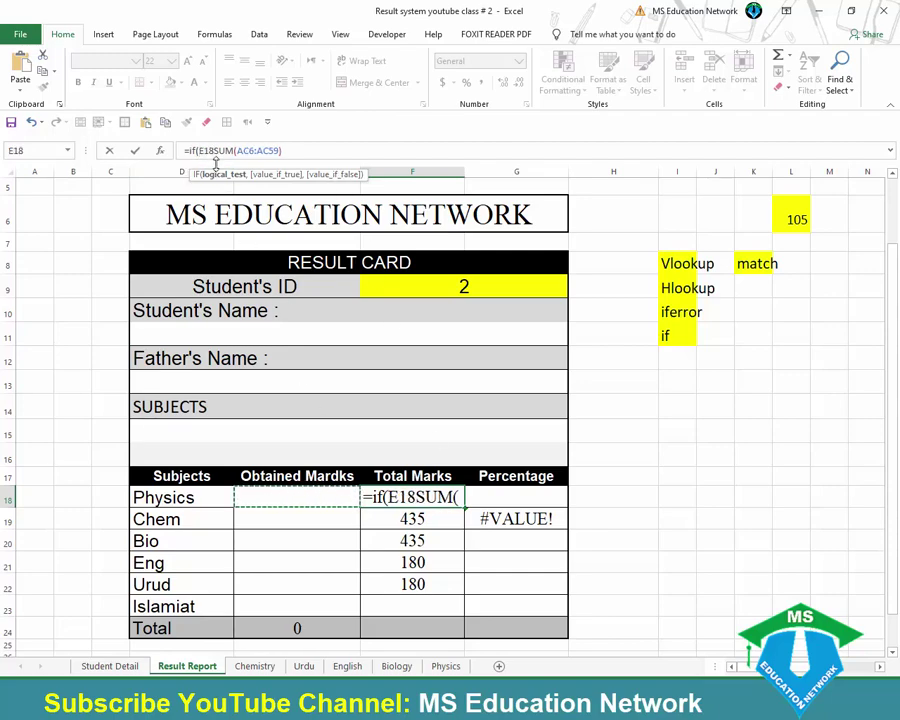
{"action": "type", "text": "="}
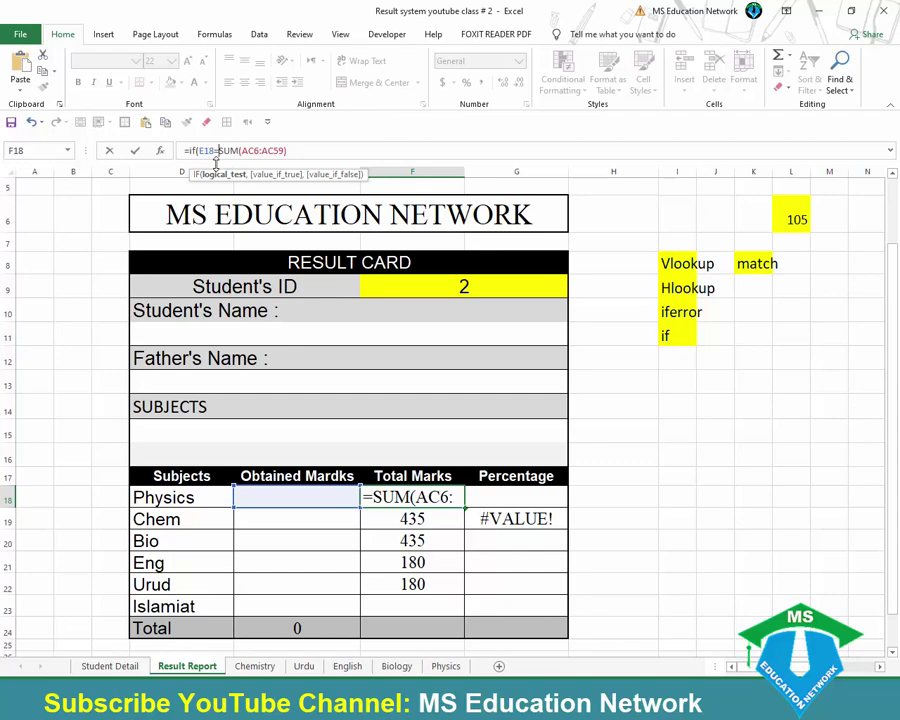
{"action": "type", "text": "\"\""}
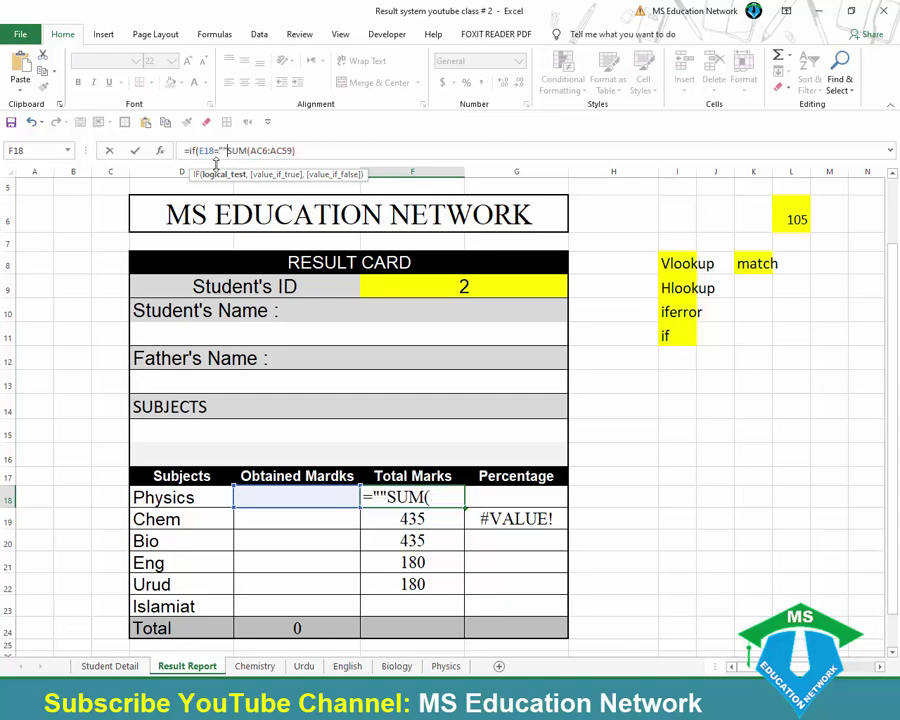
{"action": "type", "text": ","}
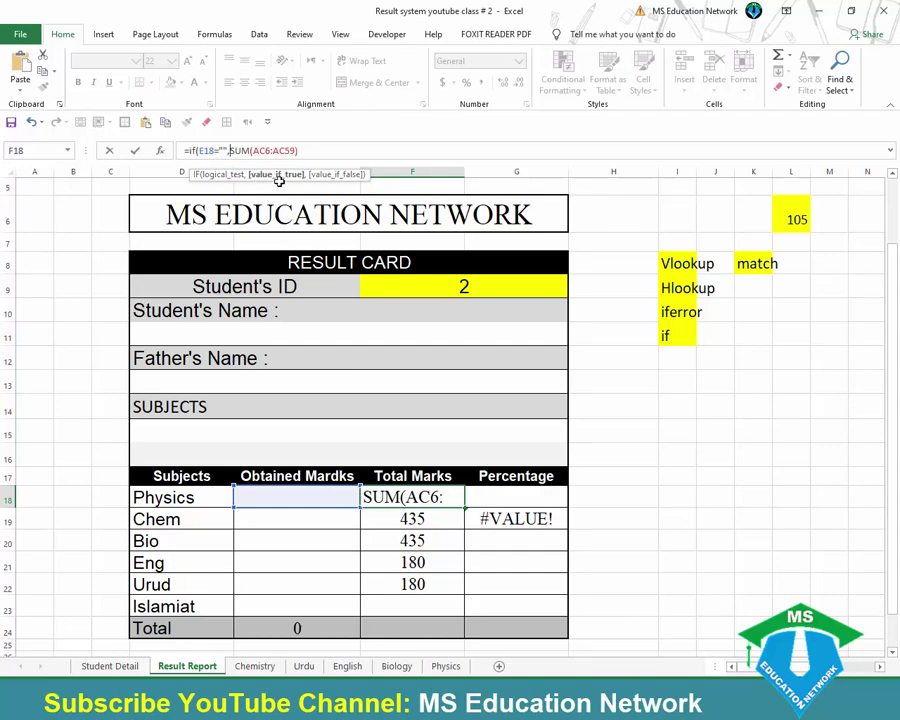
{"action": "type", "text": "\"\""}
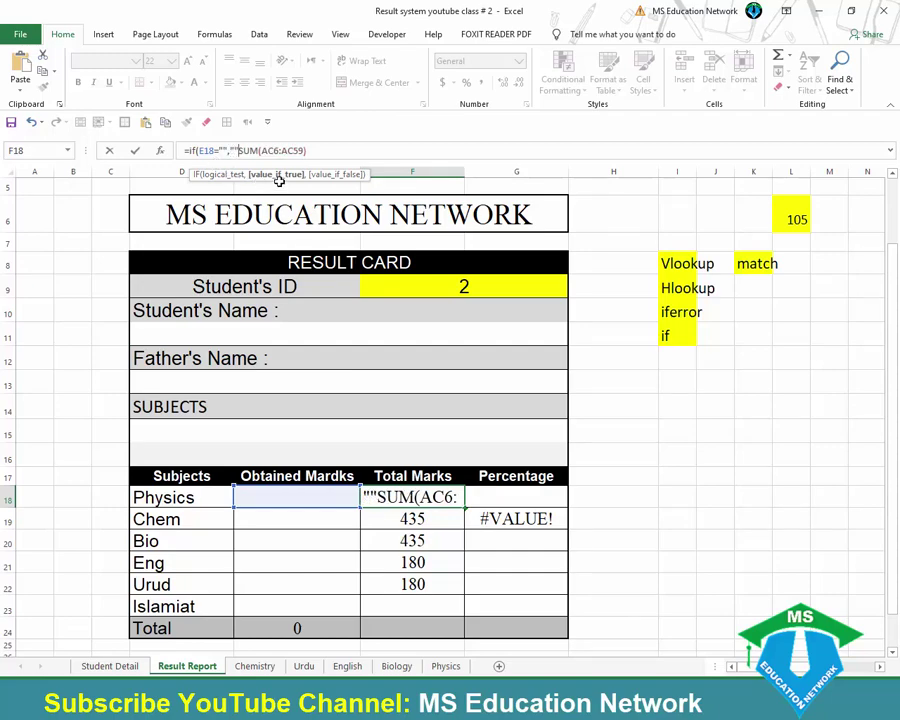
{"action": "type", "text": ","}
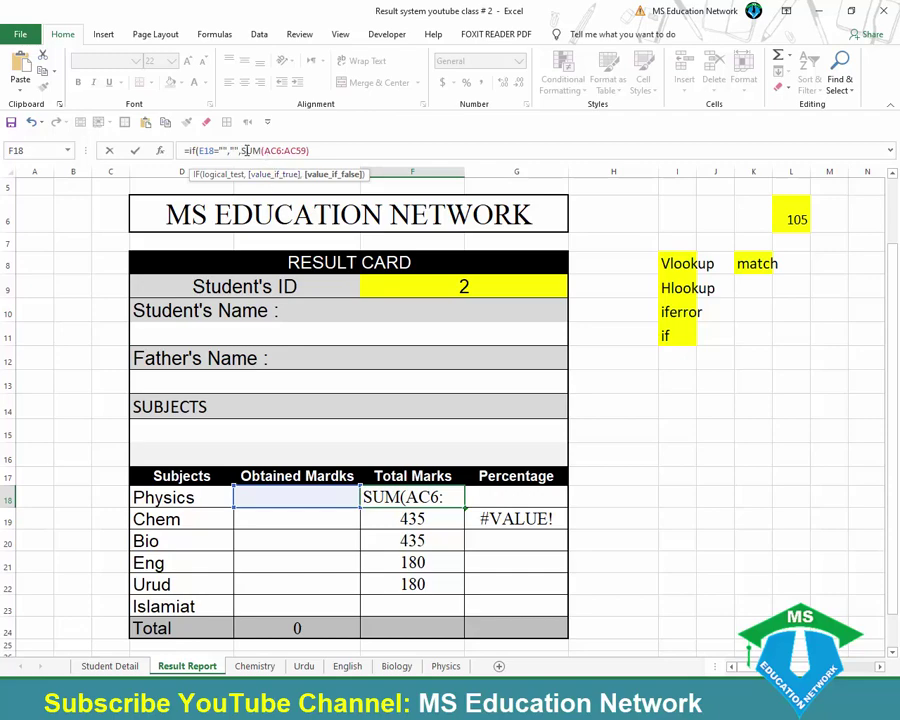
{"action": "left_click", "coordinate": [325, 153]}
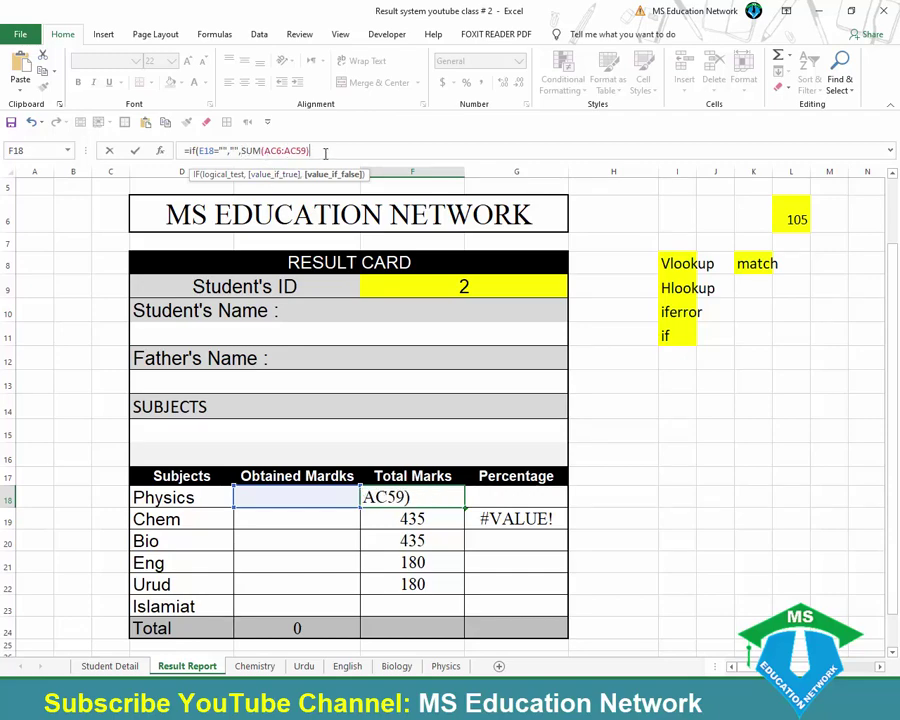
{"action": "type", "text": ")"}
{"action": "key", "text": "Return"}
{"action": "left_click", "coordinate": [402, 497]}
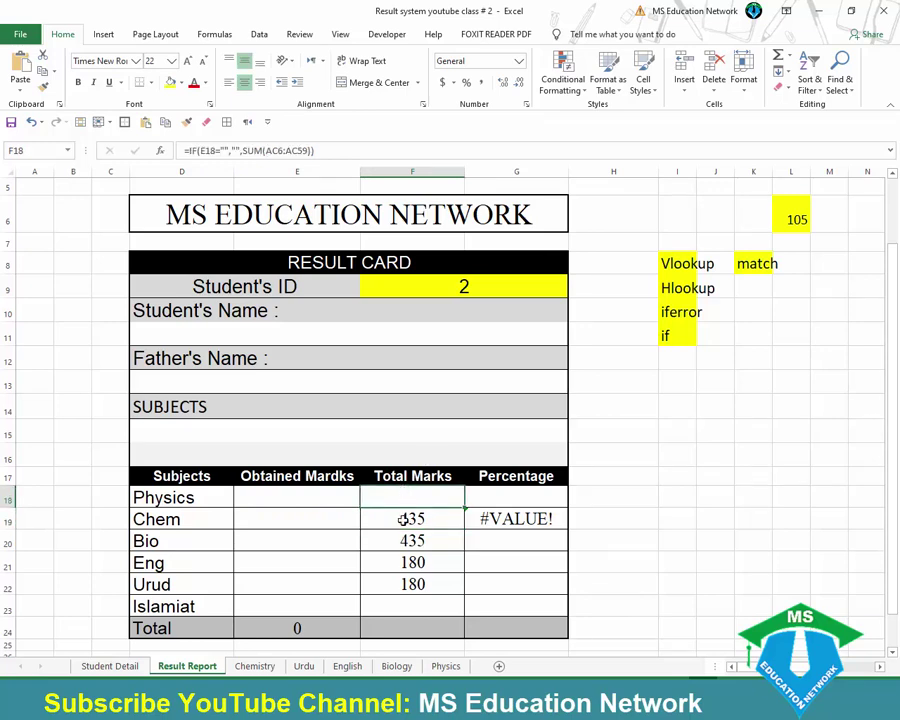
Change the Chem Total Marks formula in F19 to =IF(E19="","",SUM(Q6:Q134)), accepting the closing bracket correction.
{"action": "left_click", "coordinate": [402, 519]}
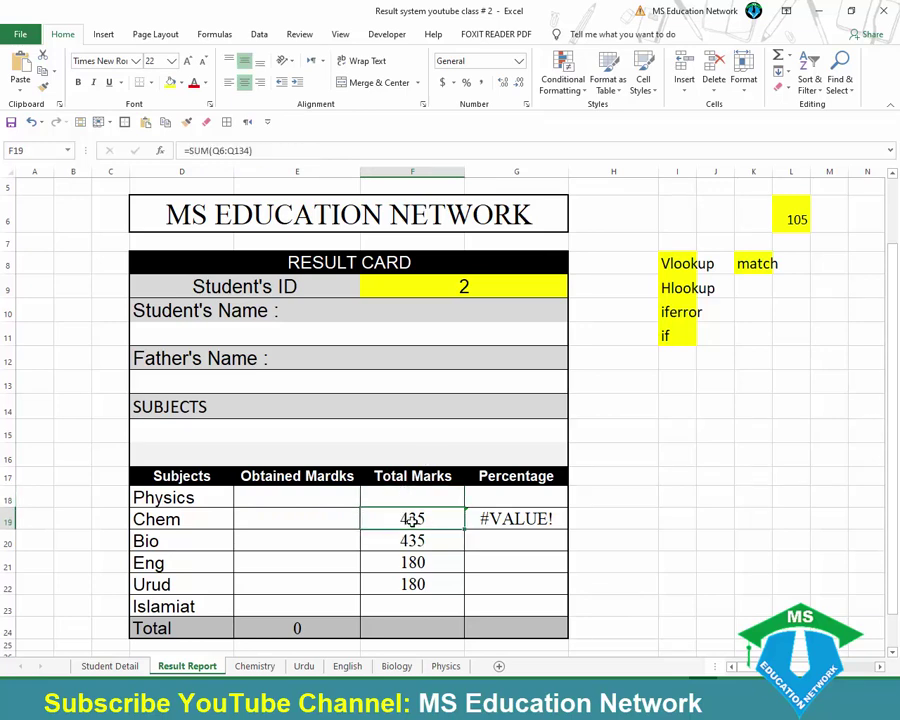
{"action": "left_click", "coordinate": [187, 151]}
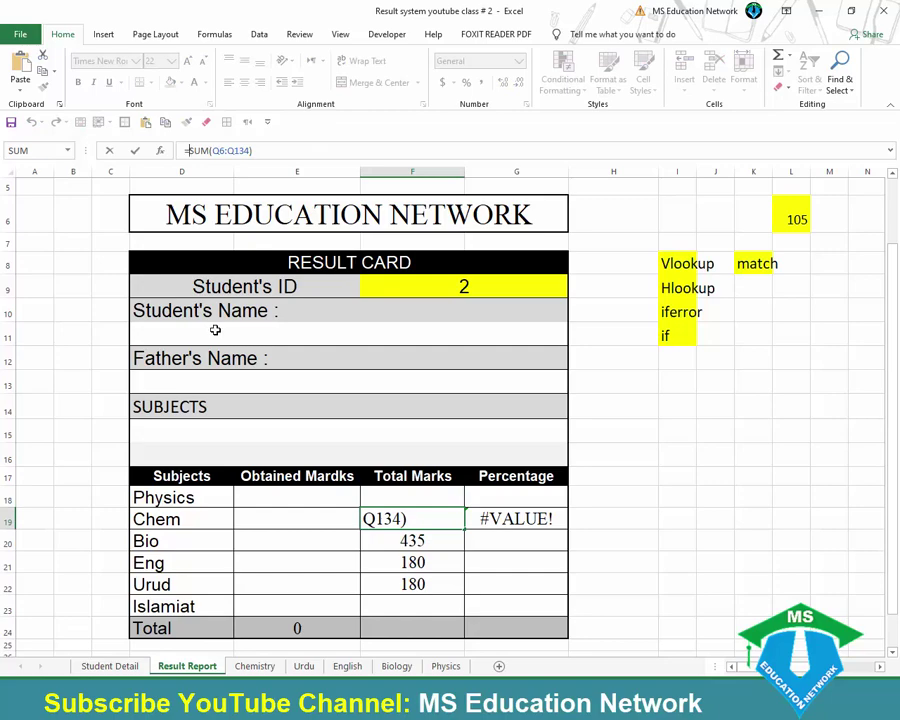
{"action": "type", "text": "if("}
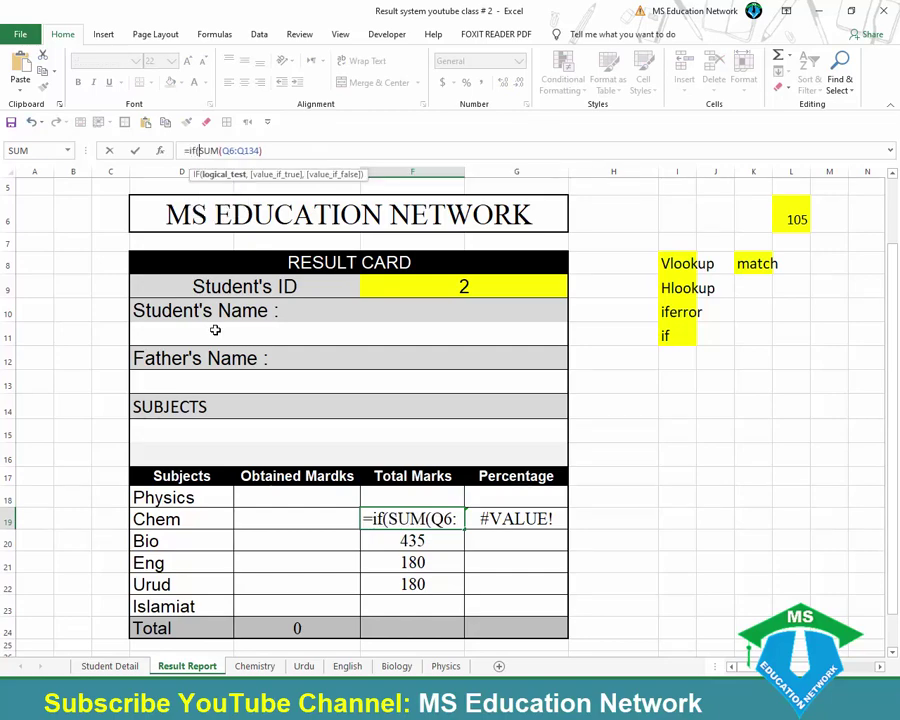
{"action": "left_click", "coordinate": [290, 515]}
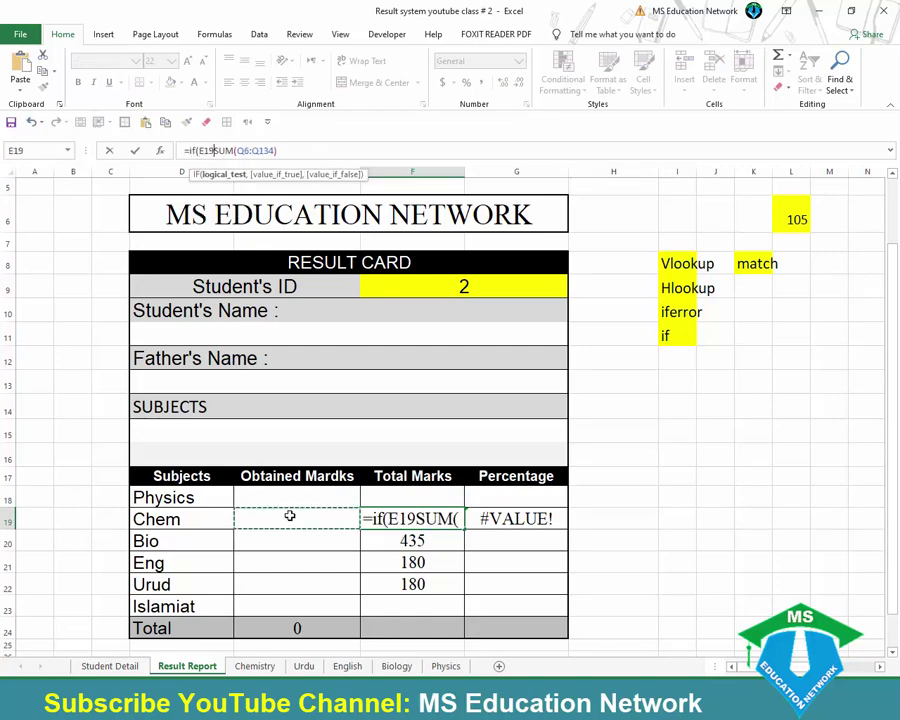
{"action": "type", "text": "=\"\","}
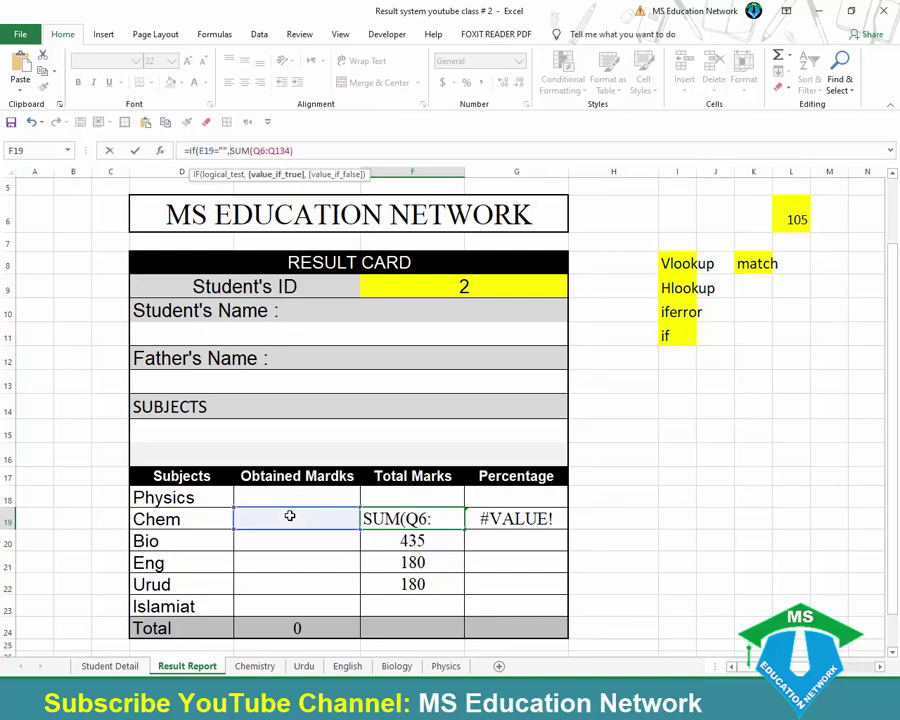
{"action": "type", "text": "\"\""}
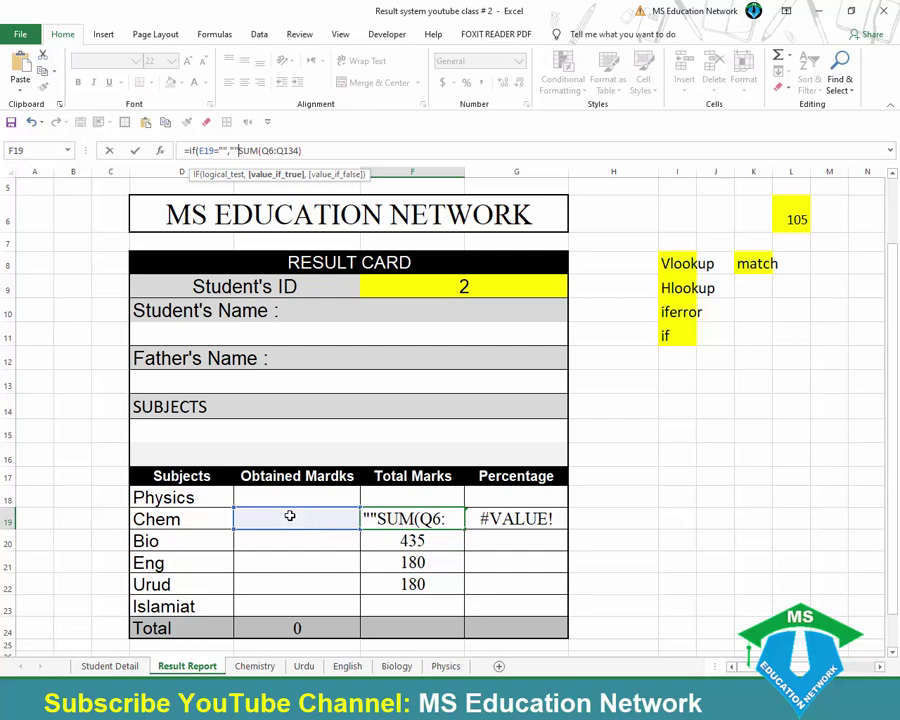
{"action": "type", "text": ","}
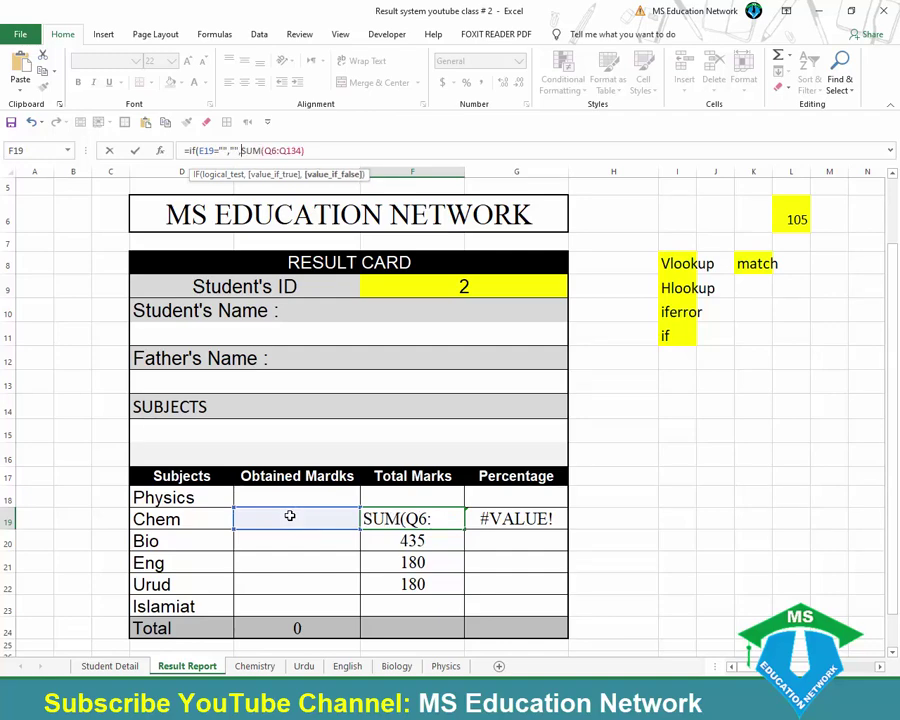
{"action": "key", "text": "Return"}
{"action": "key", "text": "Return"}
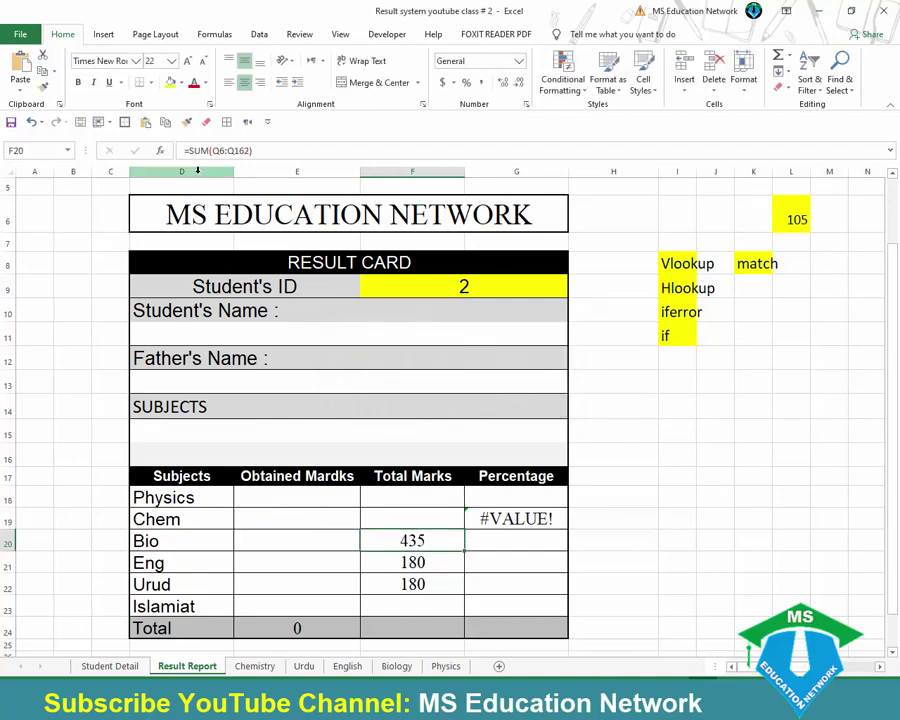
Test the result card with an existing student's ID and check the Physics obtained and total marks.
{"action": "left_click", "coordinate": [467, 287]}
{"action": "type", "text": "102"}
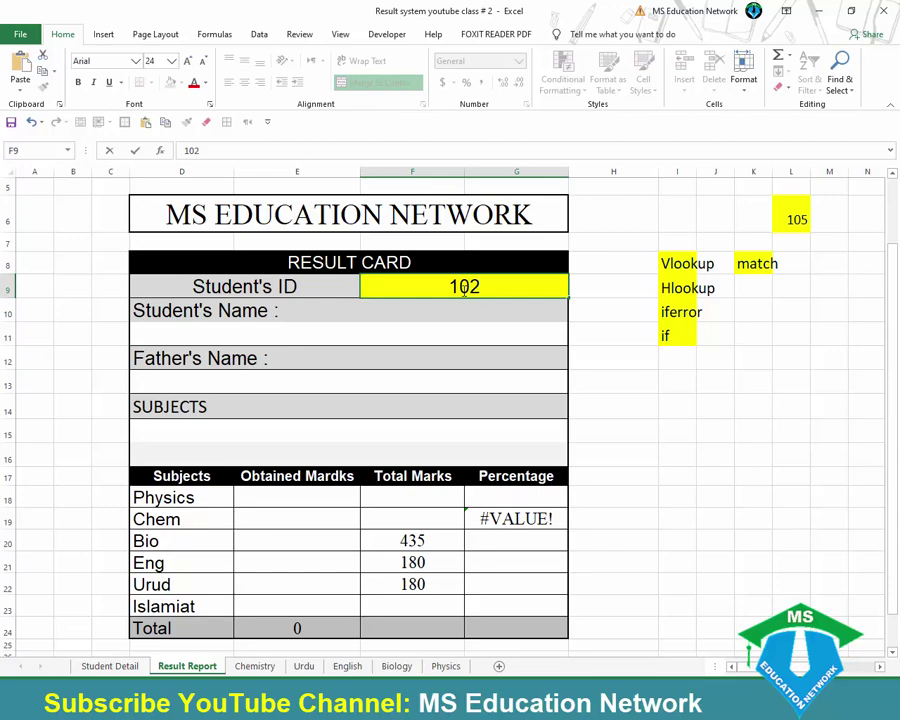
{"action": "key", "text": "Return"}
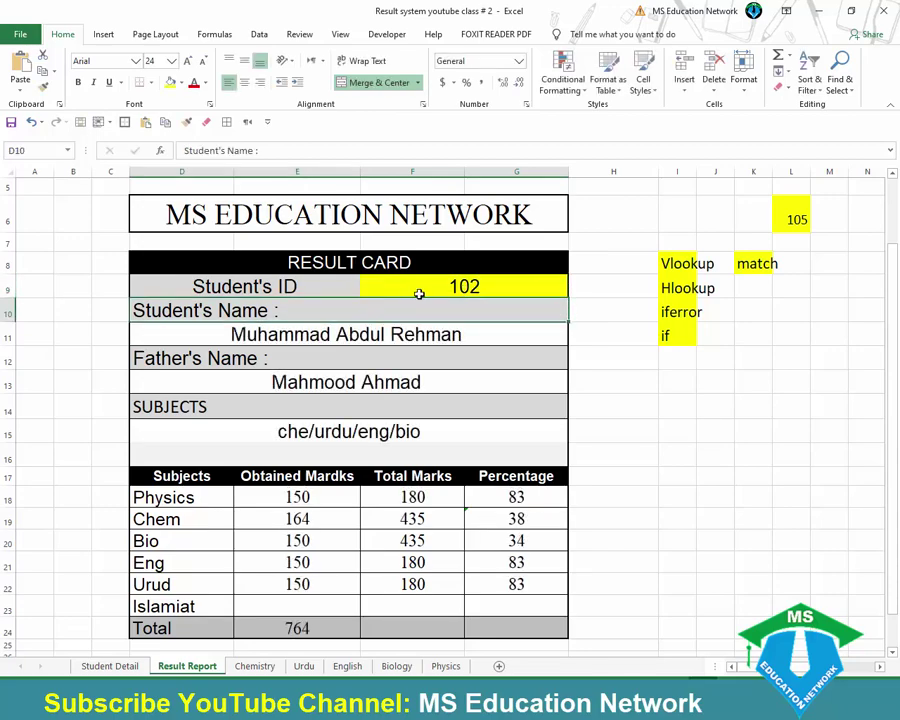
{"action": "left_click", "coordinate": [287, 497]}
{"action": "left_click", "coordinate": [410, 494]}
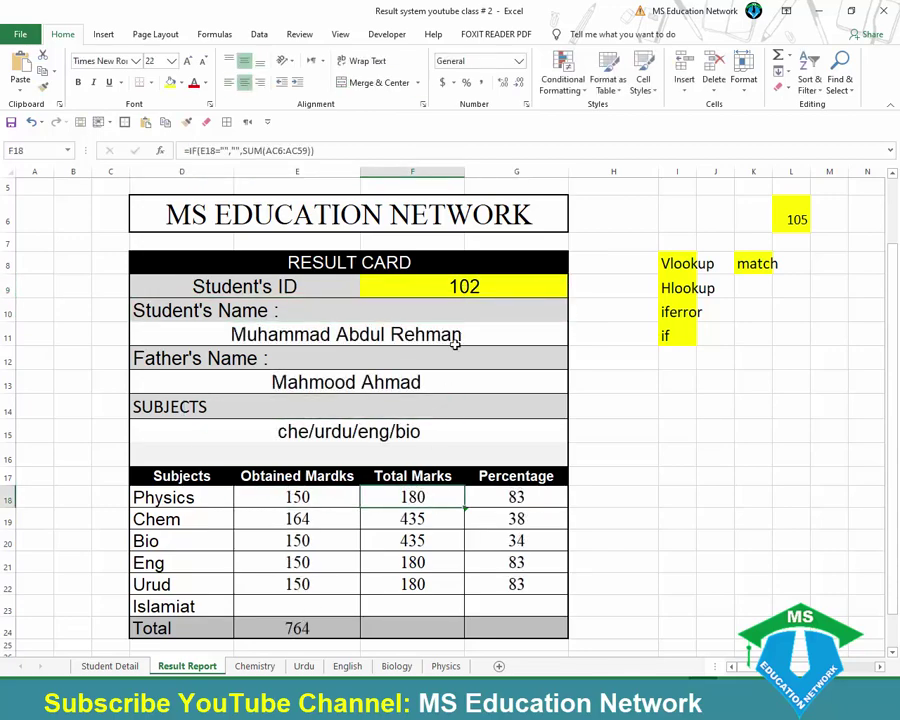
Enter a nonexistent student's ID in the result card and check the Physics and Chem total marks cells.
{"action": "left_click", "coordinate": [450, 286]}
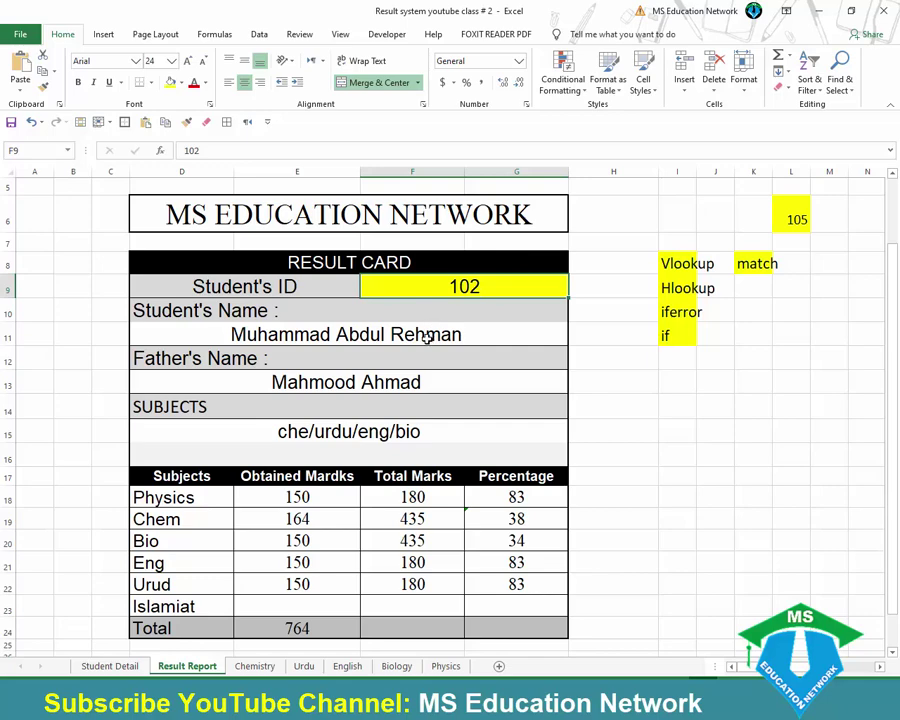
{"action": "type", "text": "20"}
{"action": "key", "text": "Return"}
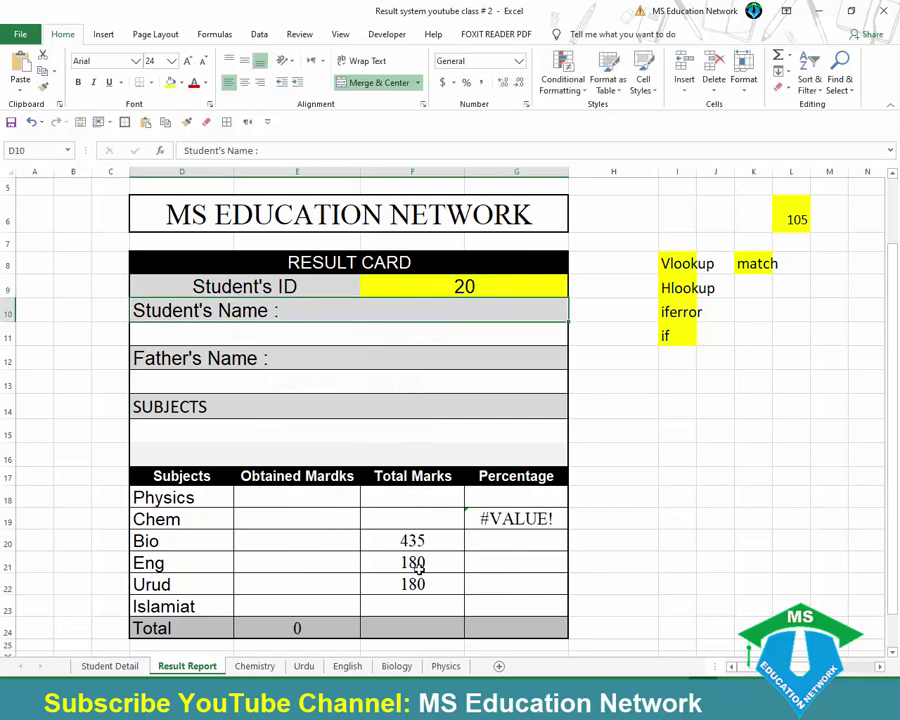
{"action": "left_click", "coordinate": [406, 498]}
{"action": "left_click", "coordinate": [406, 508]}
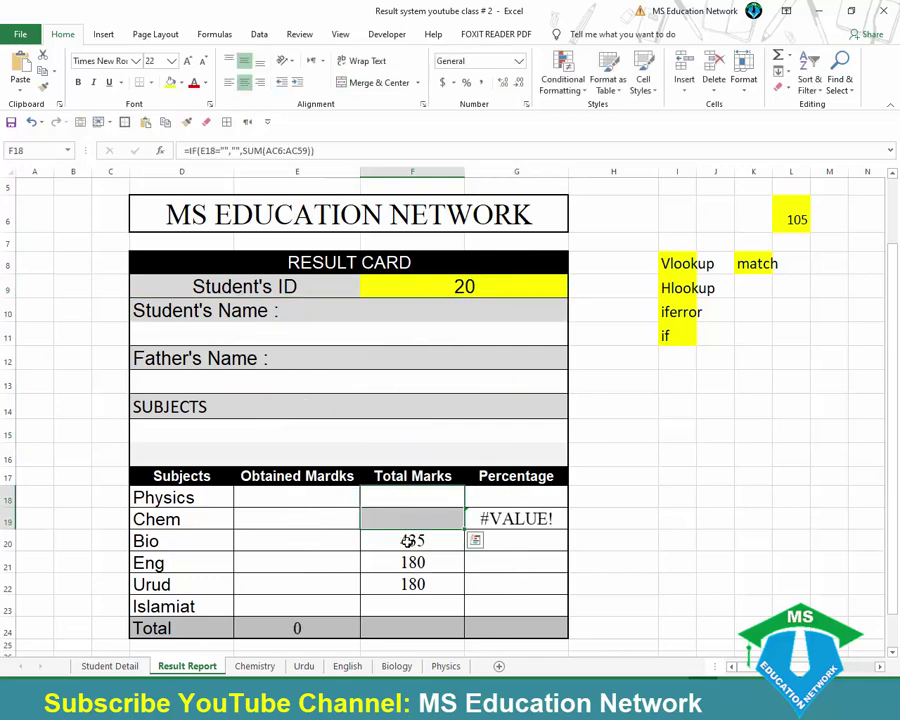
Add an IF test to the Bio Total Marks formula in F20 that returns empty text when E20 is blank.
{"action": "left_click", "coordinate": [410, 538]}
{"action": "left_click", "coordinate": [188, 150]}
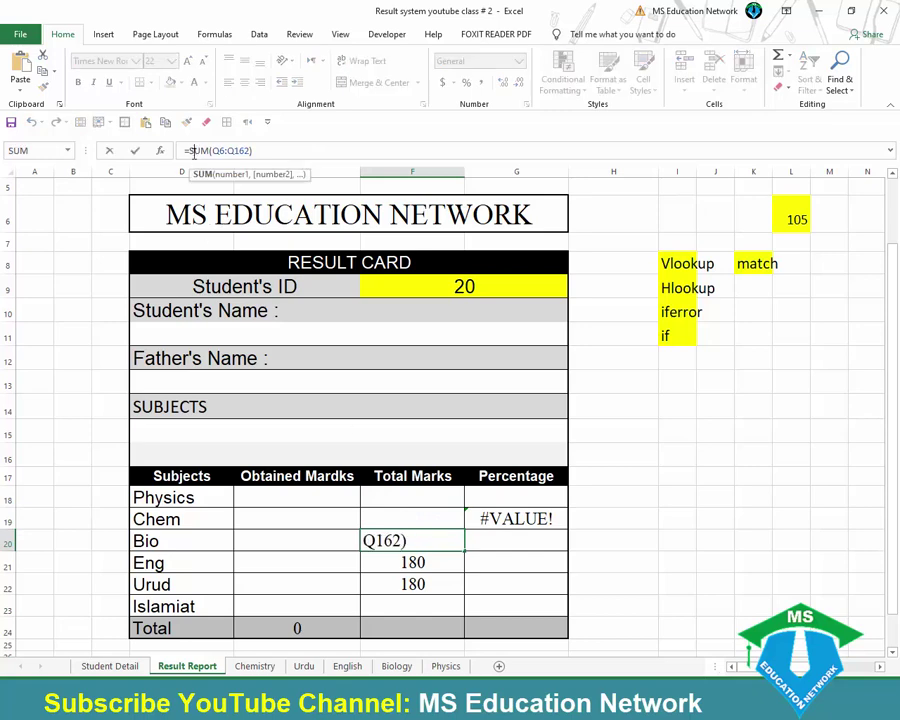
{"action": "type", "text": "if"}
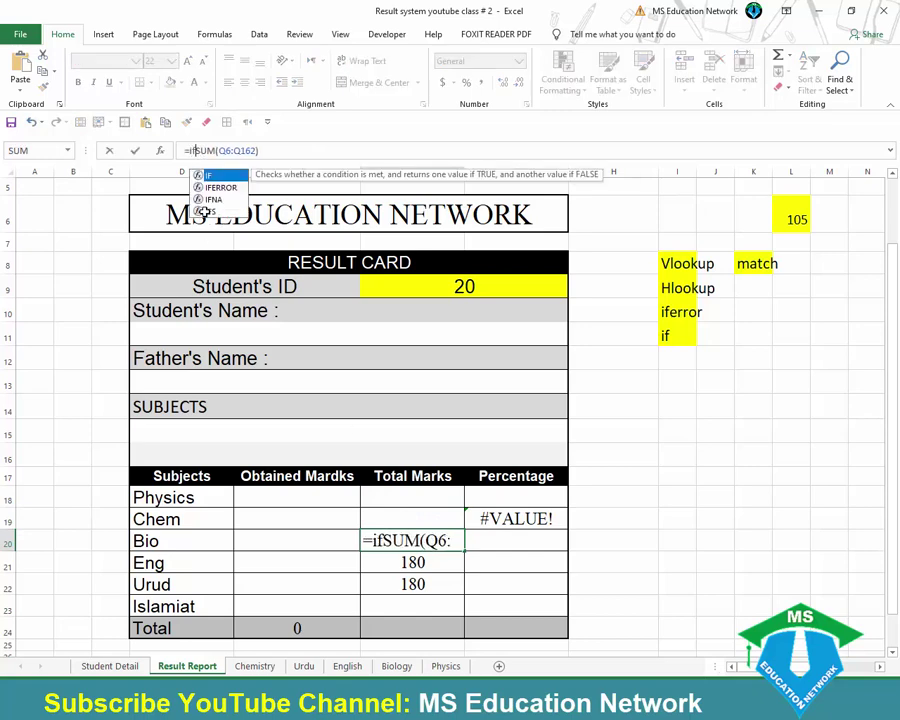
{"action": "type", "text": "("}
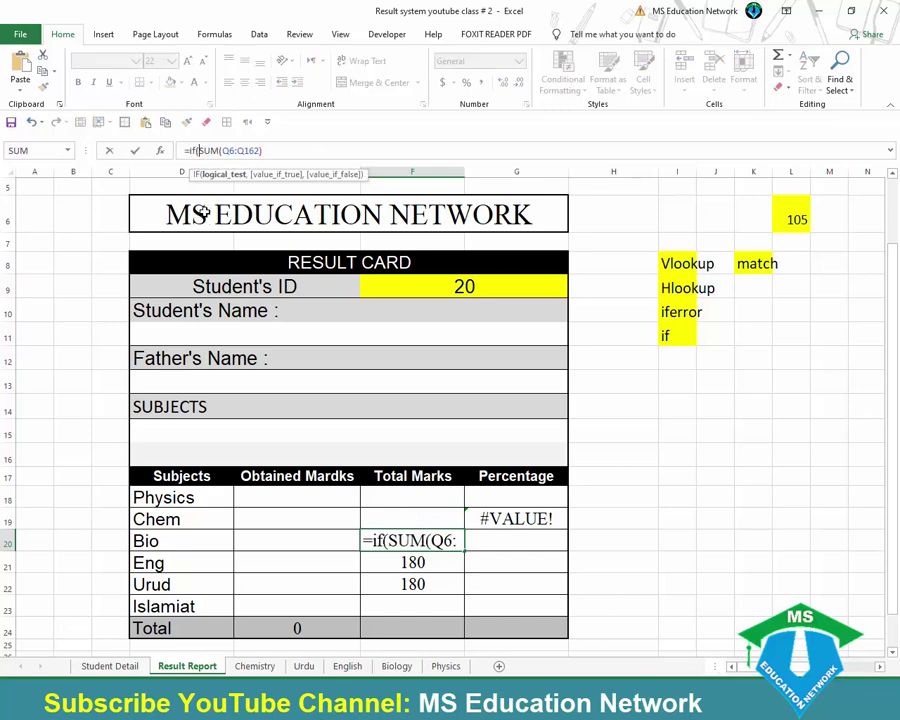
{"action": "left_click", "coordinate": [324, 539]}
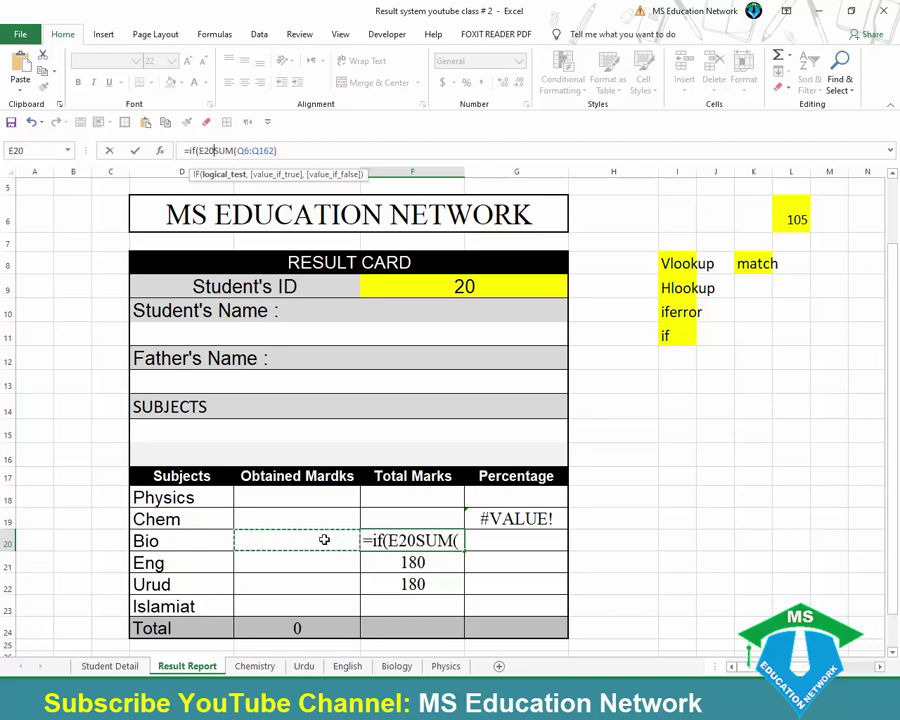
{"action": "type", "text": ","}
{"action": "key", "text": "BackSpace"}
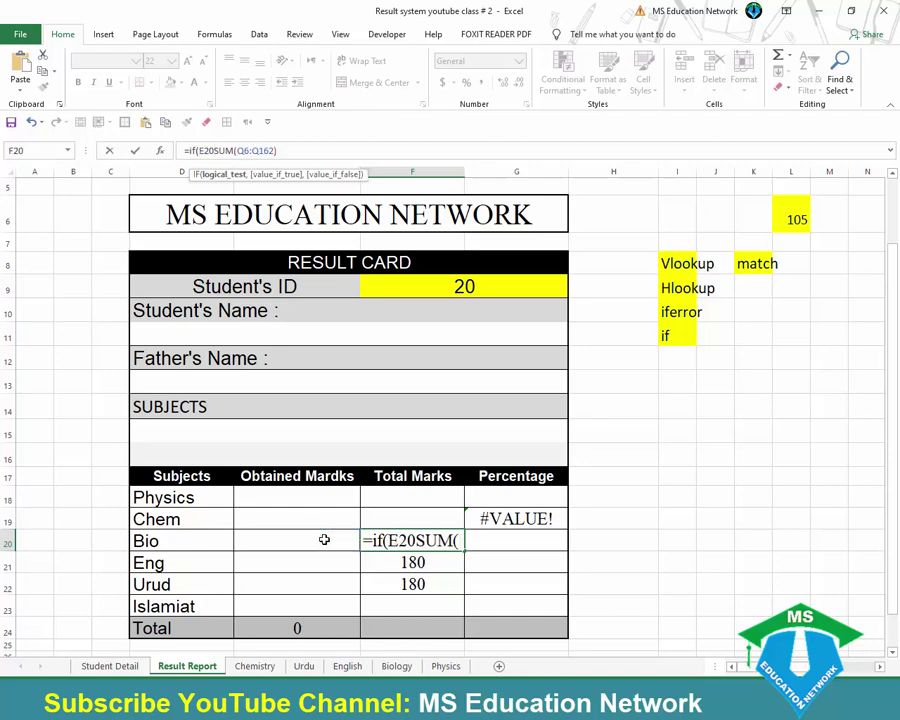
{"action": "type", "text": "=\"\""}
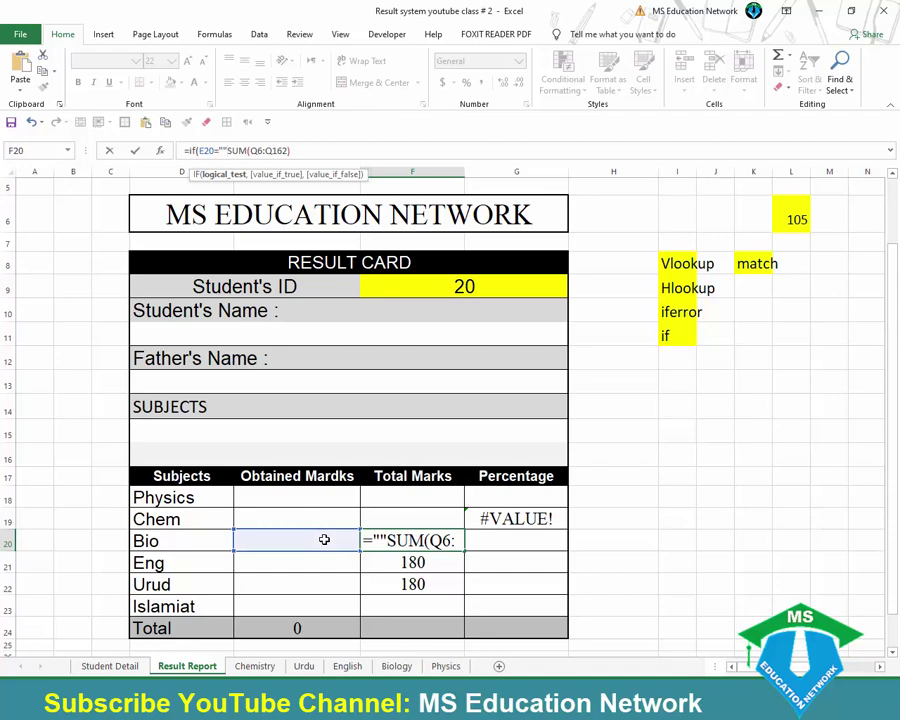
{"action": "type", "text": ",\"\""}
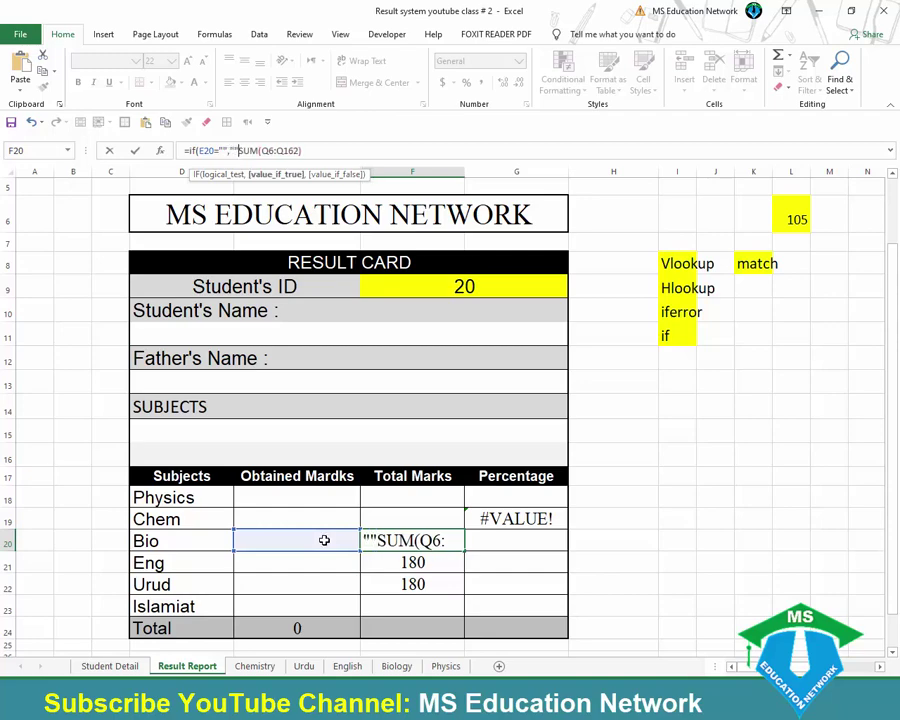
{"action": "type", "text": ","}
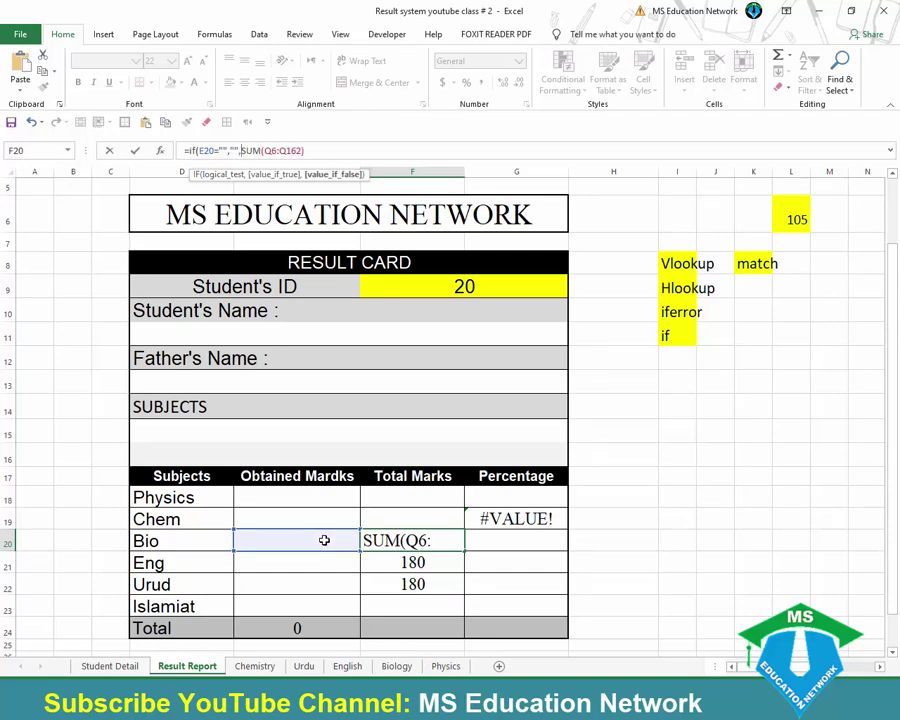
{"action": "type", "text": ")"}
{"action": "key", "text": "Return"}
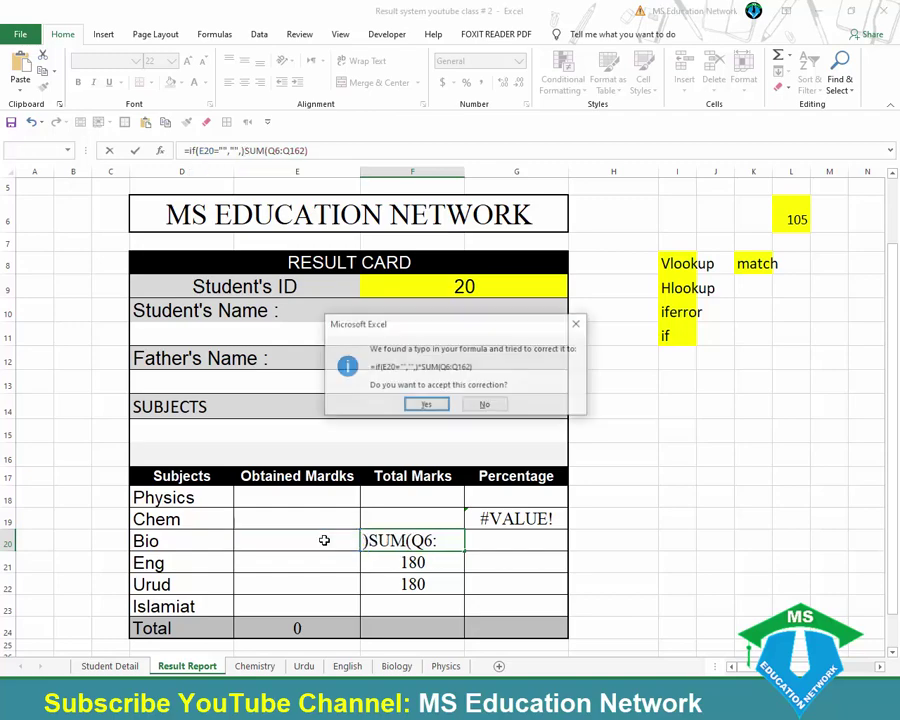
{"action": "key", "text": "Return"}
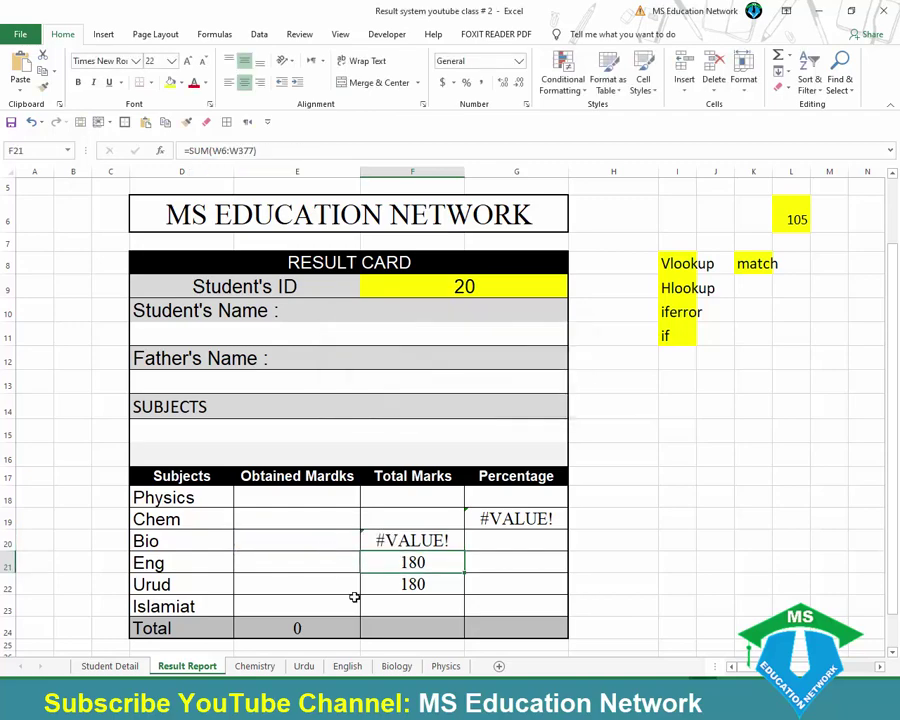
Correct the Bio Total Marks formula in F20 to =IF(E20="","",SUM(Q6:Q162)).
{"action": "left_click", "coordinate": [398, 547]}
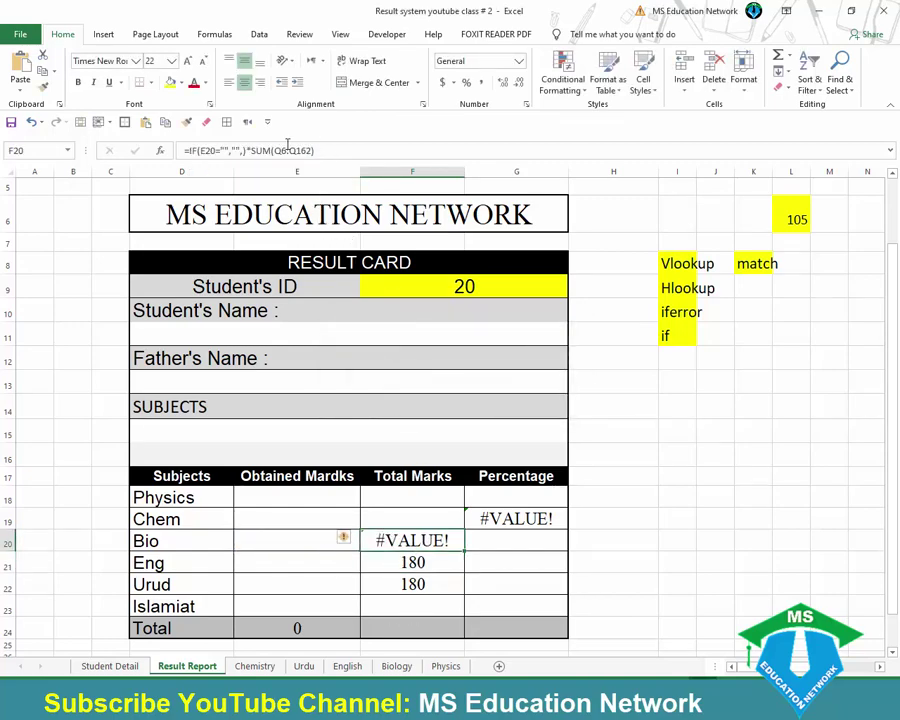
{"action": "left_click", "coordinate": [249, 150]}
{"action": "key", "text": "BackSpace"}
{"action": "key", "text": "BackSpace"}
{"action": "key", "text": "Return"}
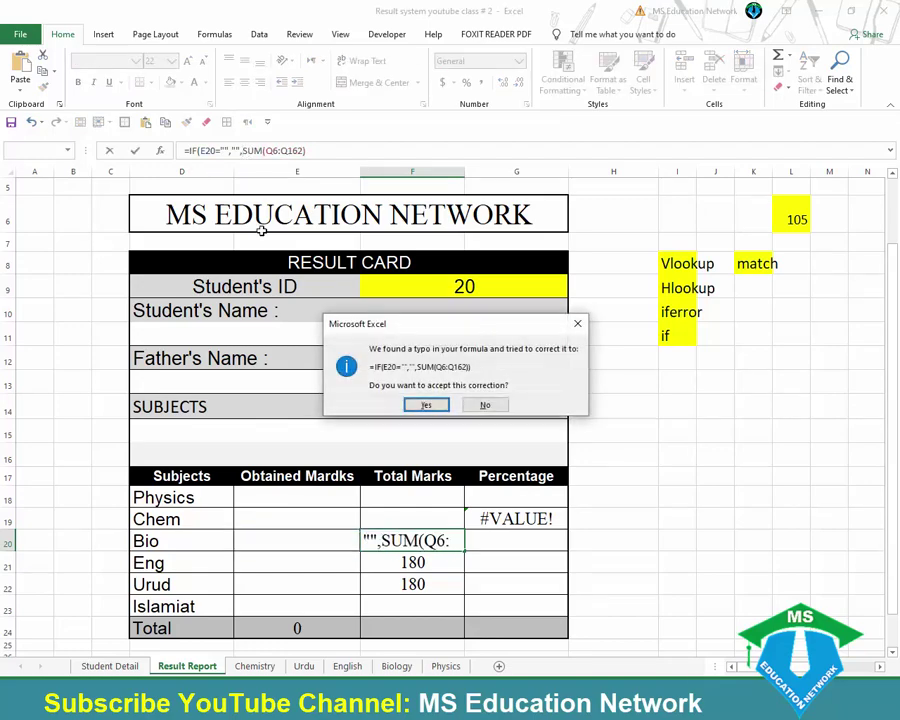
{"action": "key", "text": "Return"}
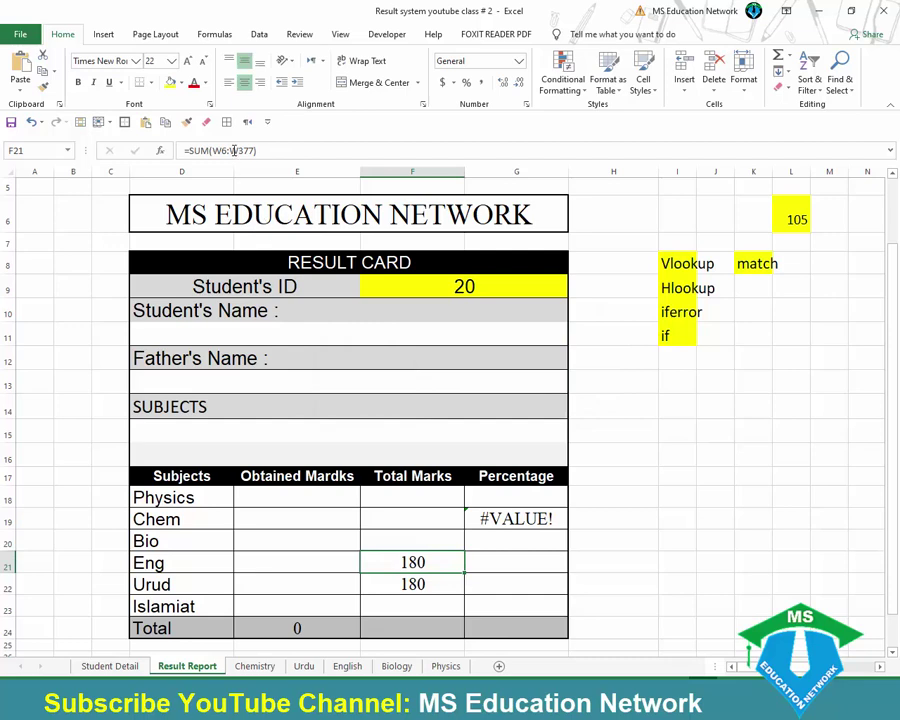
Wrap the Eng Total Marks formula in F21 as =IF(E21="","",SUM(W6:W377)).
{"action": "left_click", "coordinate": [266, 148]}
{"action": "left_click", "coordinate": [188, 150]}
{"action": "type", "text": "if"}
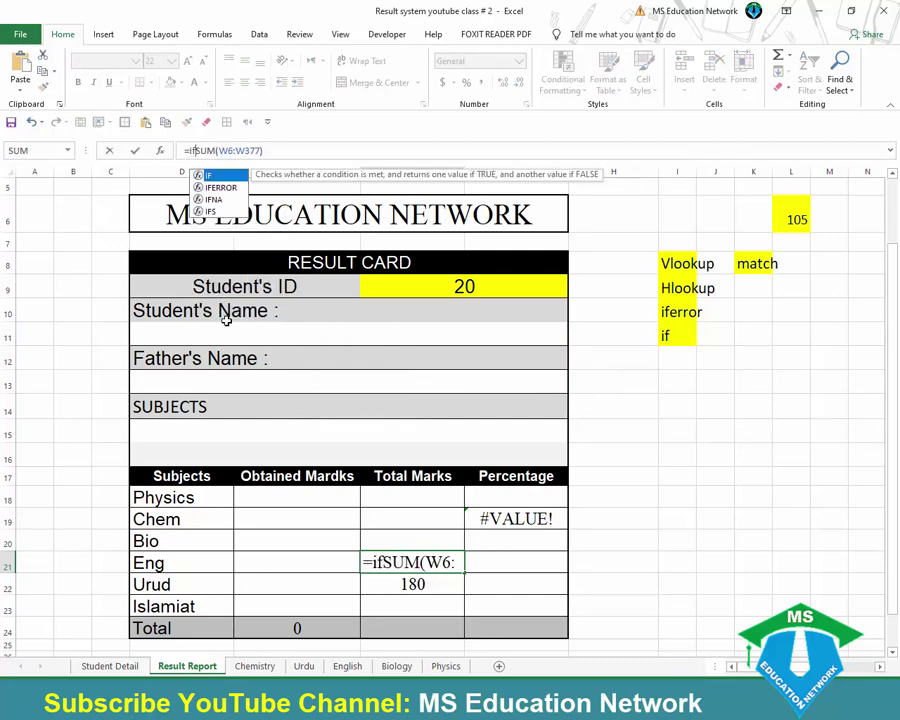
{"action": "type", "text": "("}
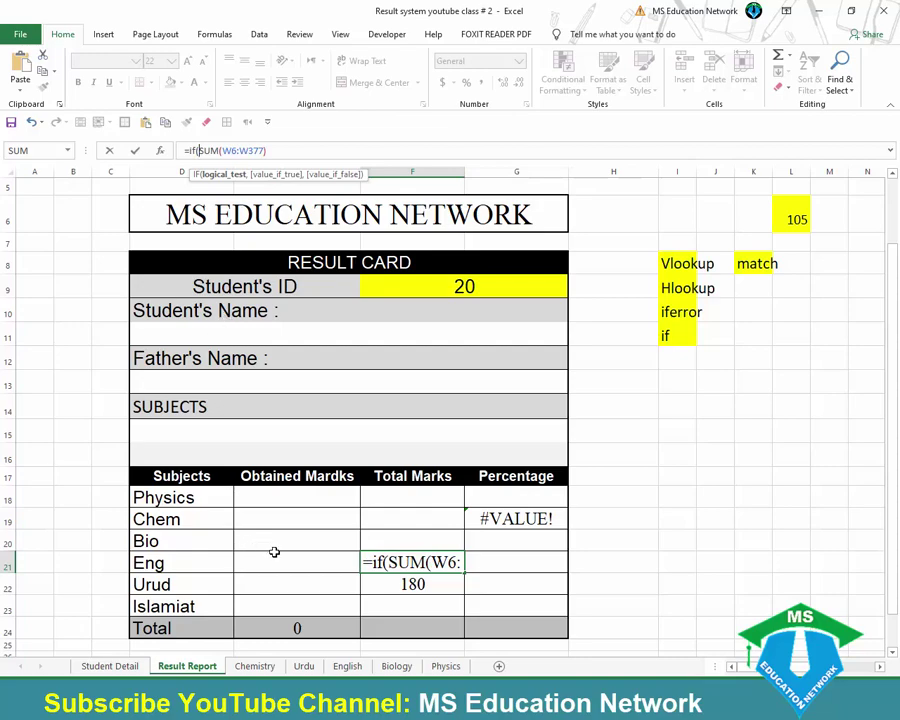
{"action": "left_click", "coordinate": [275, 558]}
{"action": "type", "text": "="}
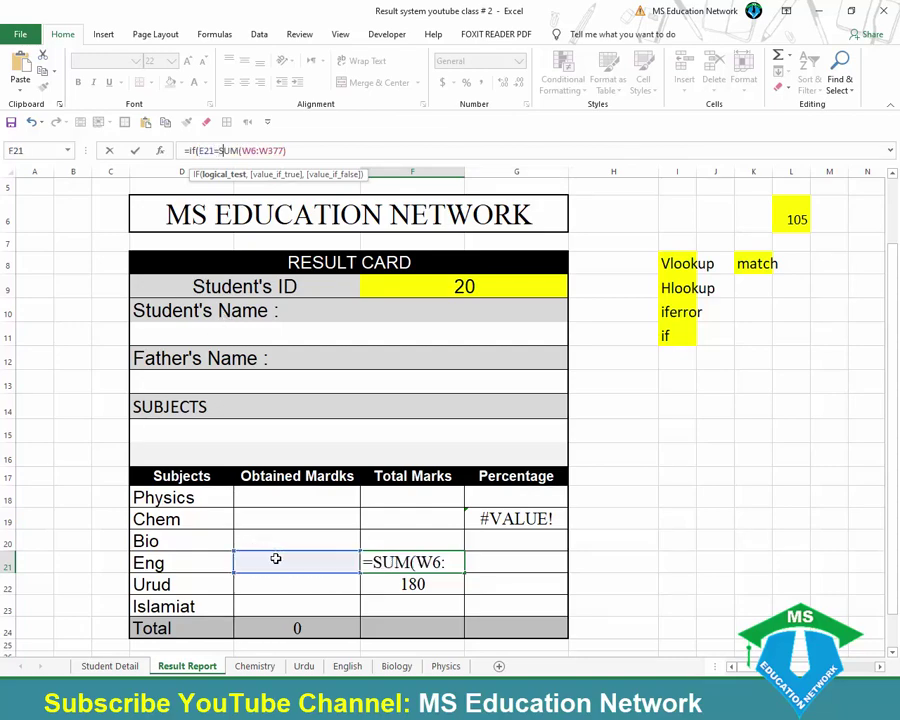
{"action": "type", "text": "\"\","}
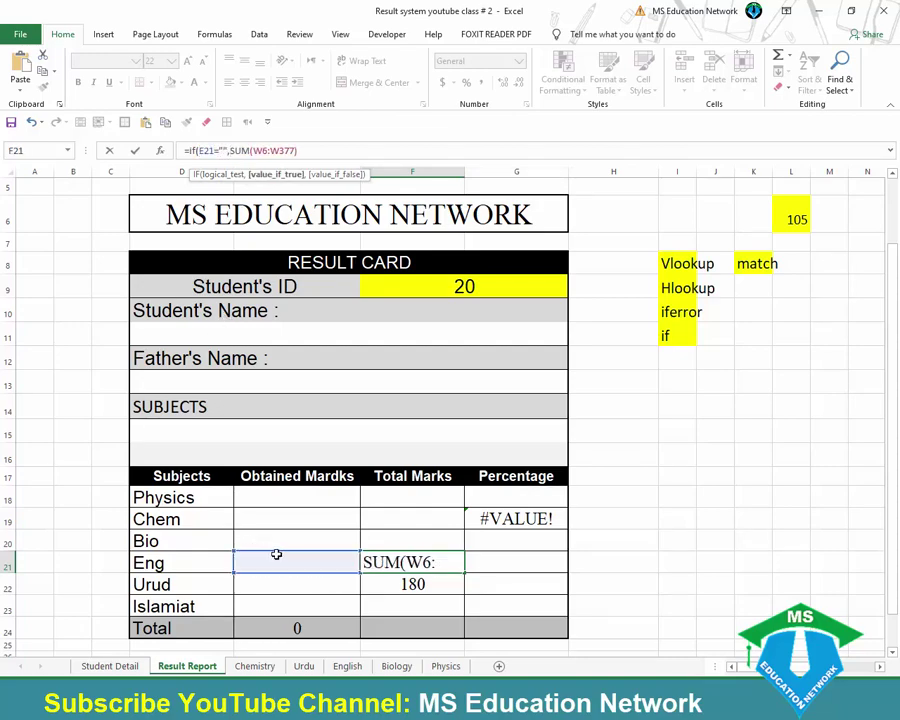
{"action": "type", "text": "\"\""}
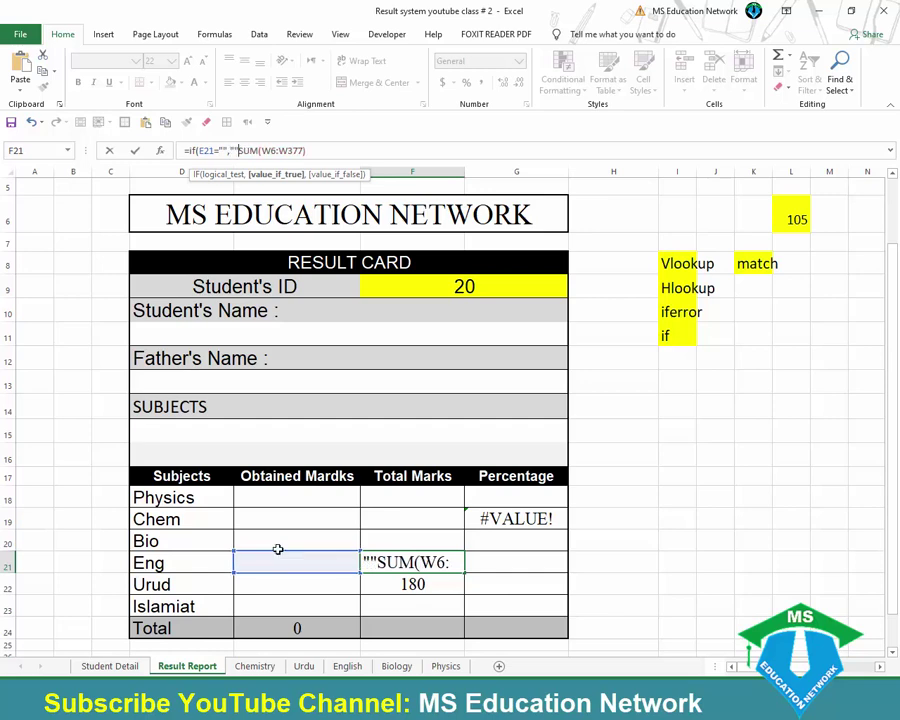
{"action": "type", "text": ","}
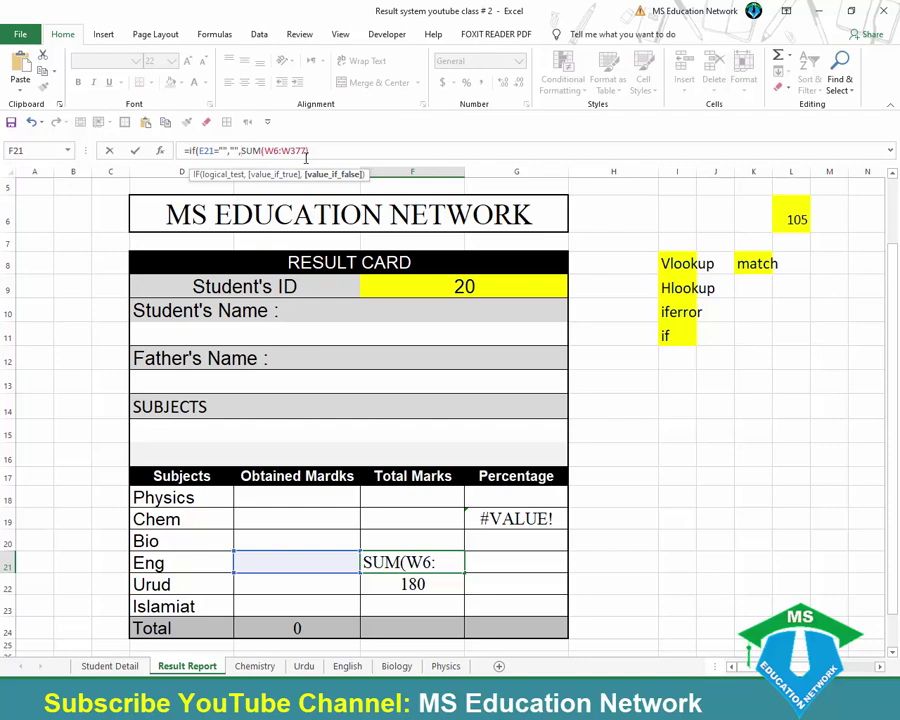
{"action": "key", "text": "Return"}
{"action": "key", "text": "Return"}
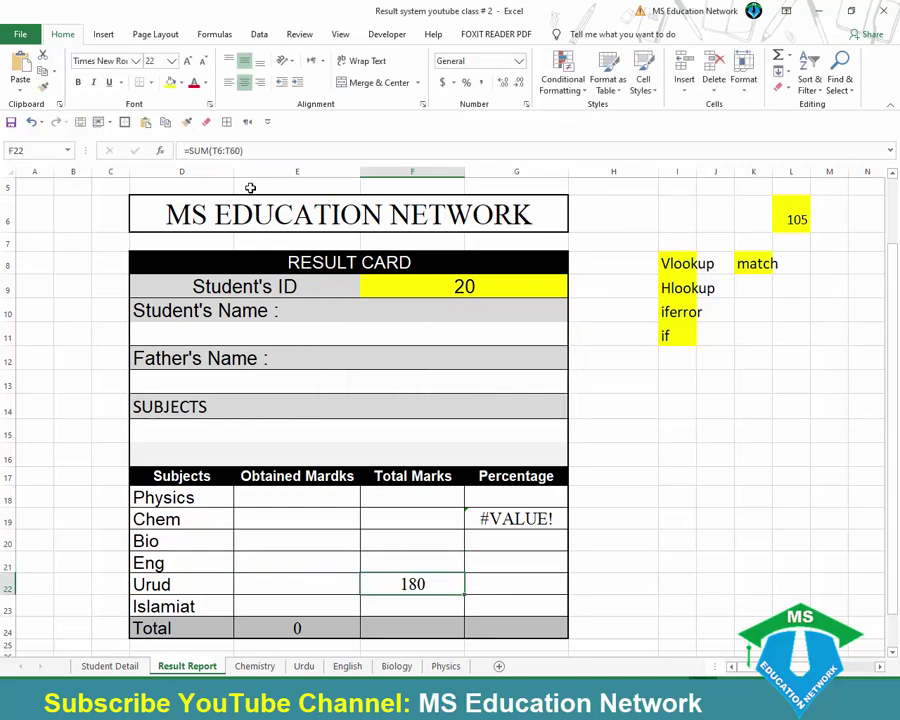
Try to add an IF test to the Urud Total Marks formula in F22, and undo the latest F22 and F21 edits.
{"action": "left_click", "coordinate": [183, 151]}
{"action": "left_click", "coordinate": [190, 151]}
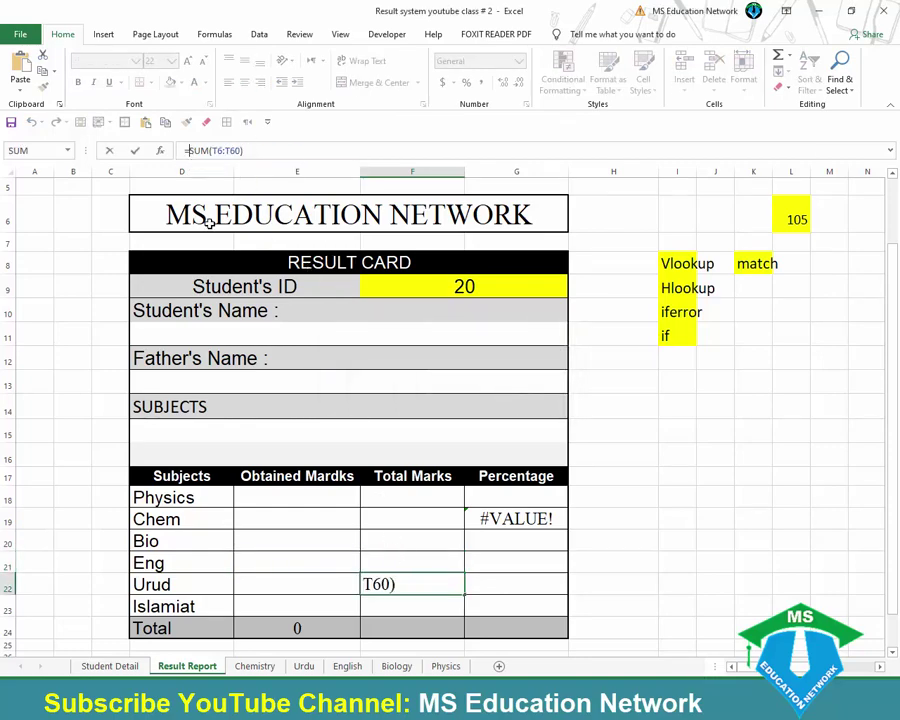
{"action": "type", "text": "if"}
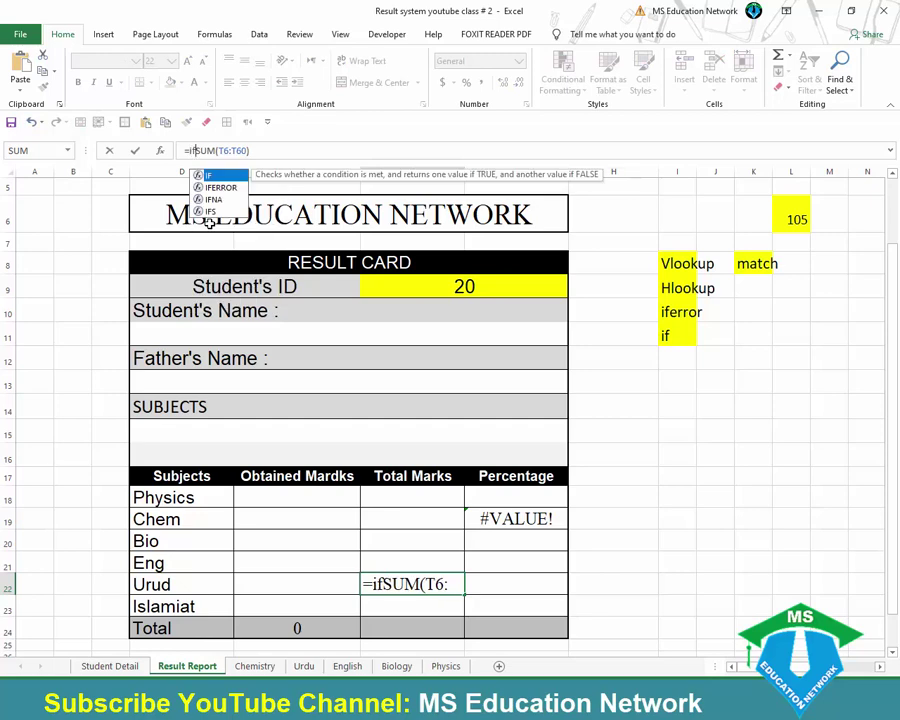
{"action": "type", "text": "("}
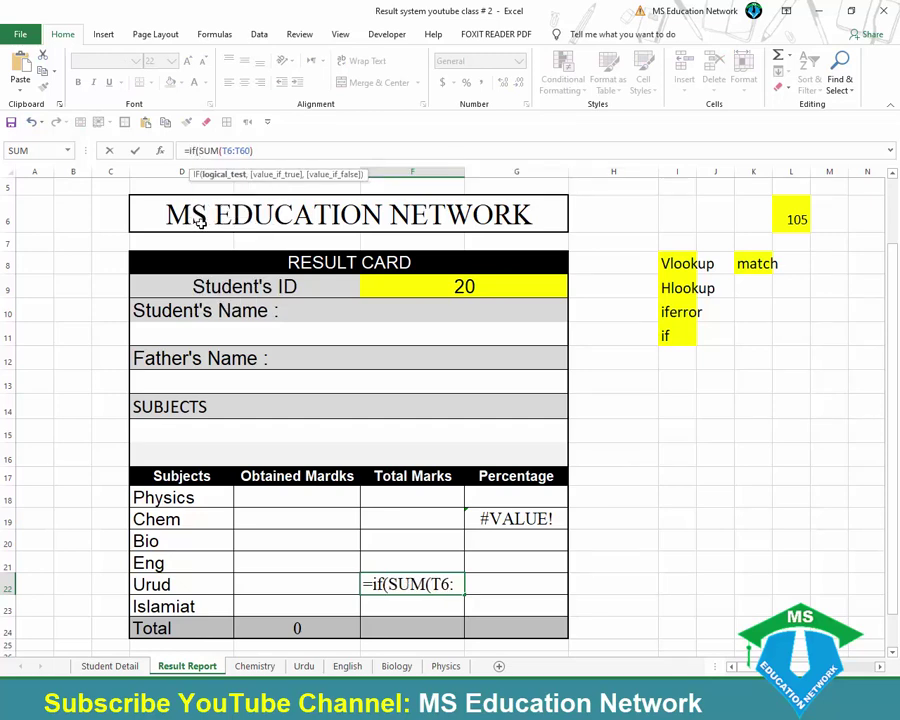
{"action": "key", "text": "BackSpace"}
{"action": "key", "text": "BackSpace"}
{"action": "key", "text": "BackSpace"}
{"action": "key", "text": "BackSpace"}
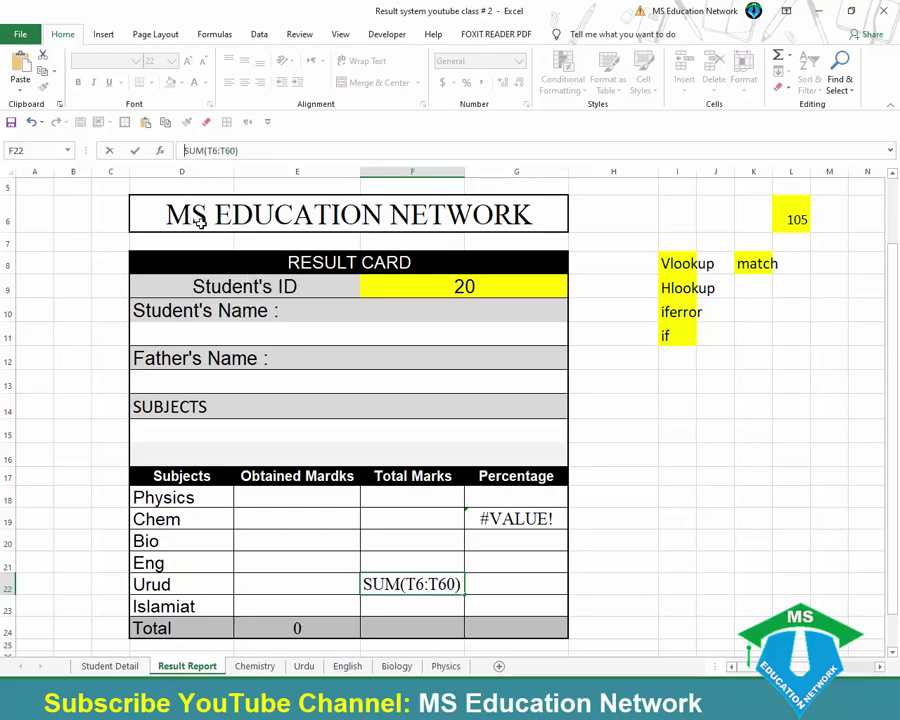
{"action": "key", "text": "Return"}
{"action": "key", "text": "ctrl+z"}
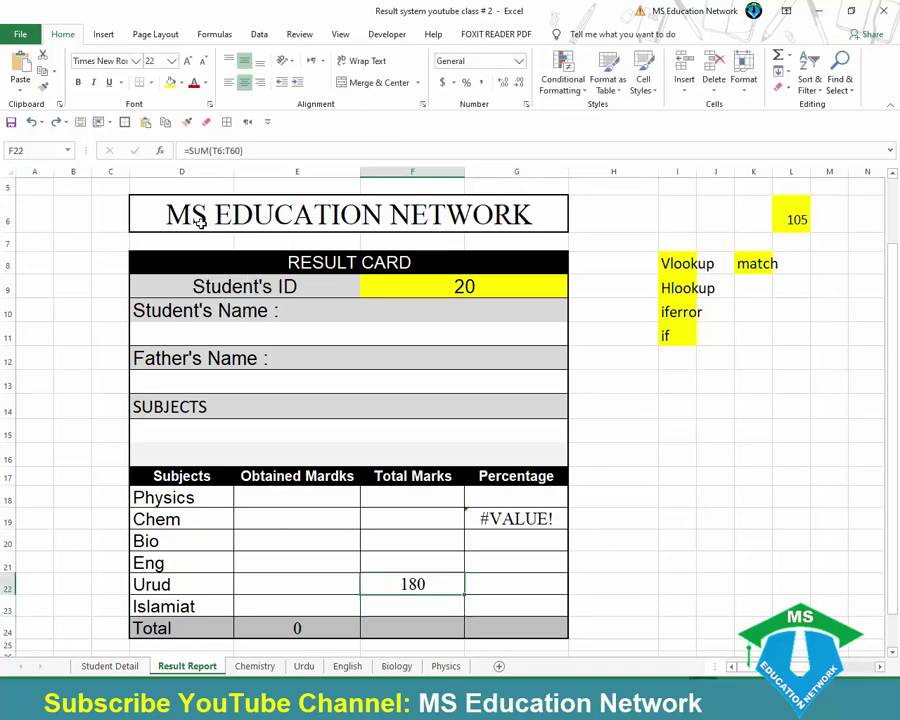
{"action": "key", "text": "ctrl+z"}
Copy the opening =IF(E20="","", part of the Bio Total Marks formula in F20.
{"action": "left_click", "coordinate": [396, 538]}
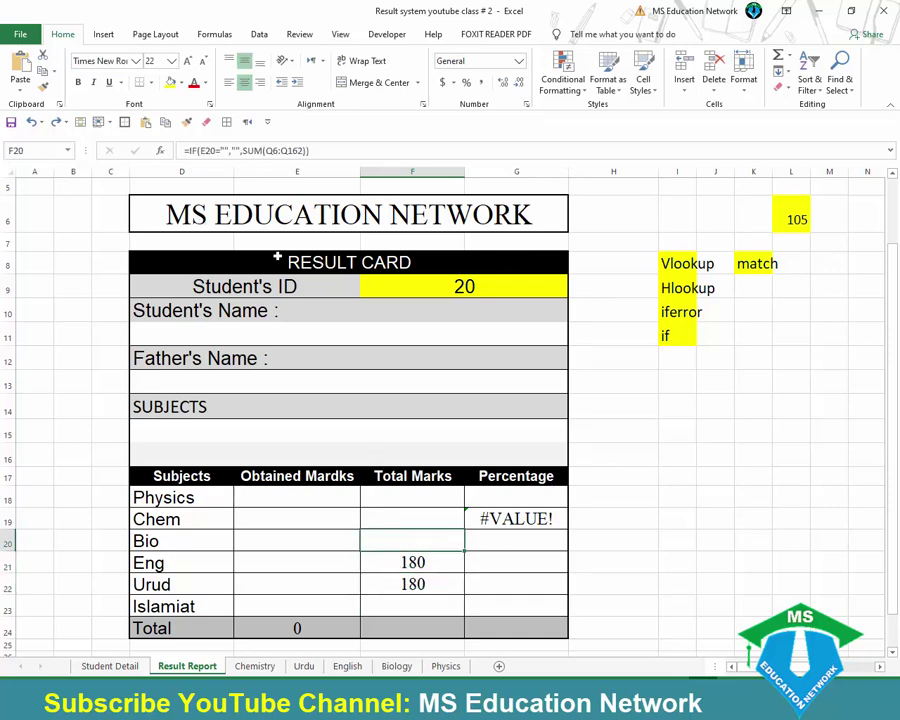
{"action": "left_click", "coordinate": [243, 150]}
{"action": "left_click_drag", "start_coordinate": [242, 150], "coordinate": [181, 150]}
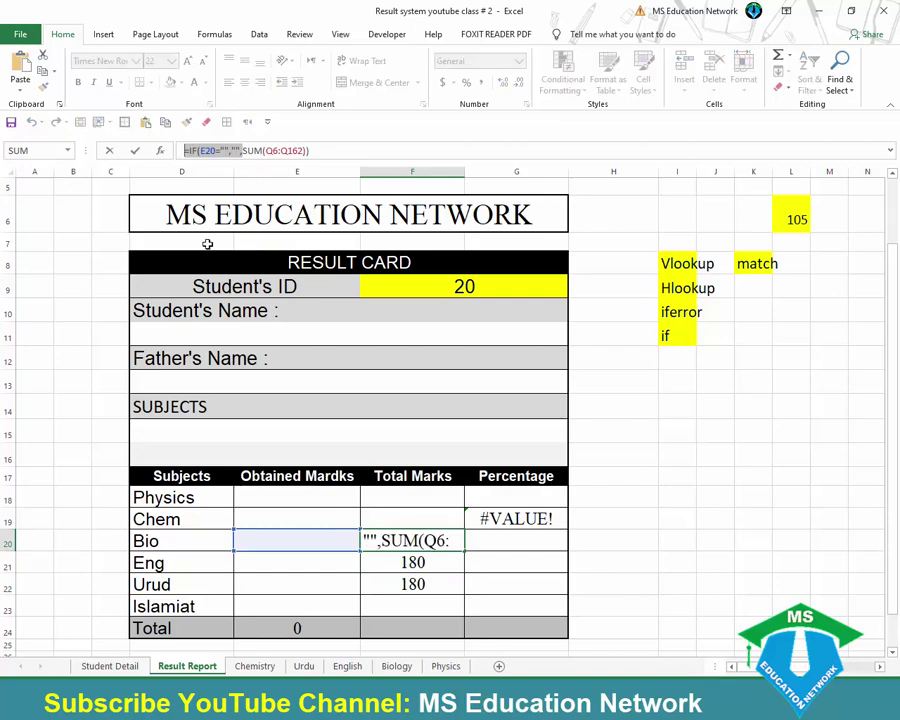
{"action": "key", "text": "Return"}
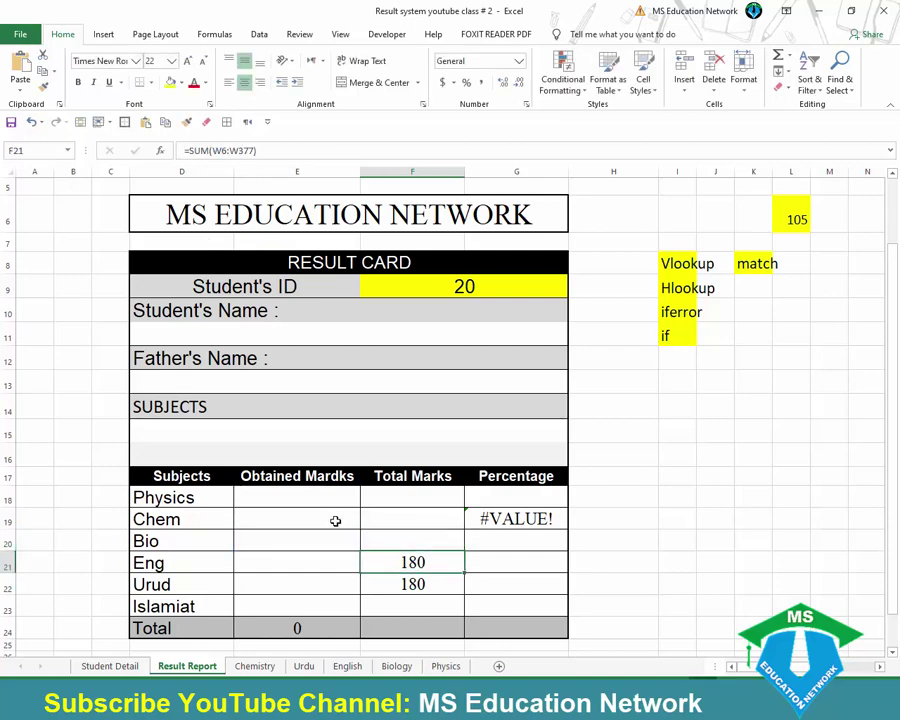
Paste the IF test into the Eng Total Marks formula and reference E21, accepting =IF(E21="","",SUM(W6:W377)) in F21.
{"action": "left_click", "coordinate": [189, 151]}
{"action": "type", "text": "IF(E20=\"\",\"\","}
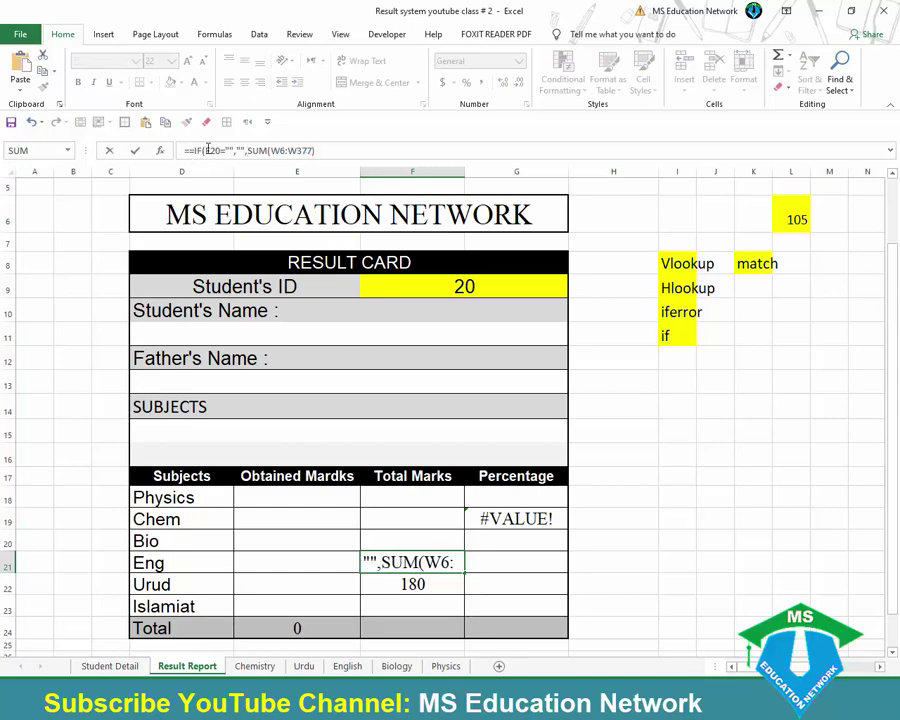
{"action": "left_click_drag", "start_coordinate": [205, 150], "coordinate": [222, 150]}
{"action": "left_click", "coordinate": [319, 558]}
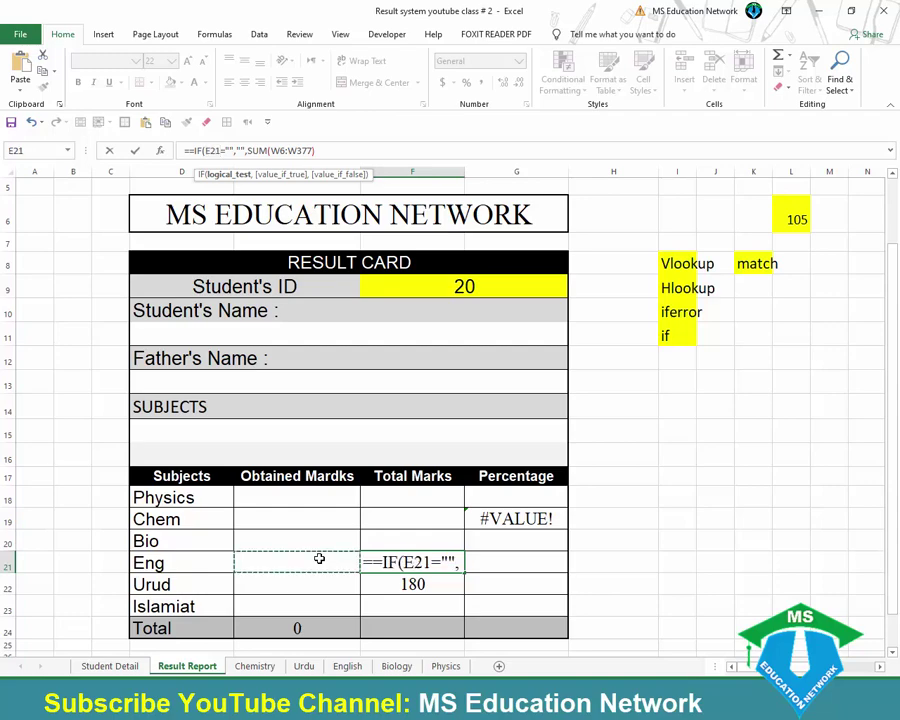
{"action": "key", "text": "Return"}
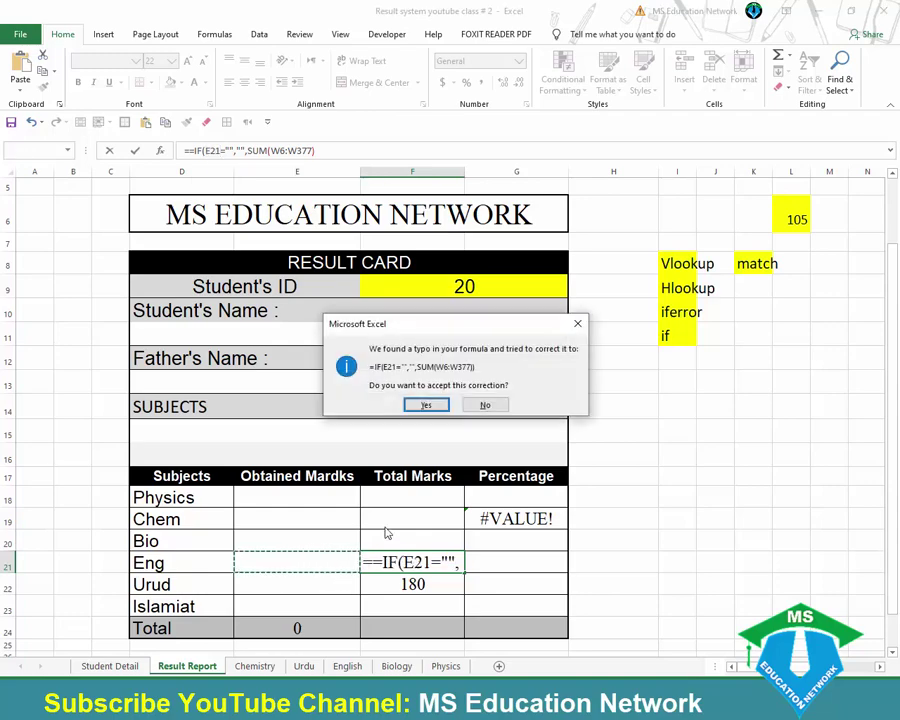
{"action": "key", "text": "Return"}
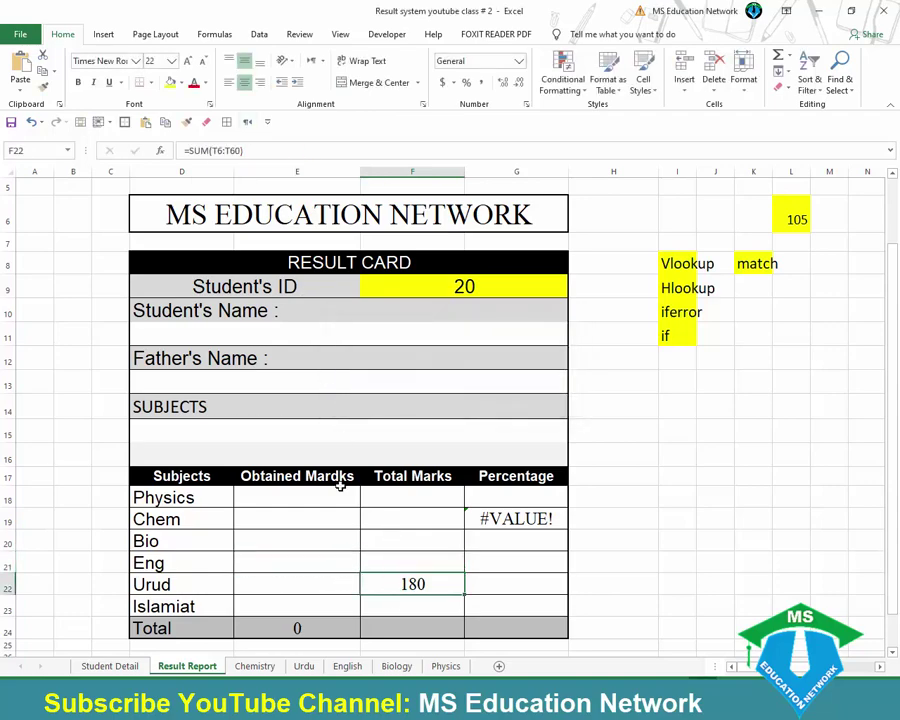
Paste the IF test into the Urud Total Marks formula and reference E22, accepting =IF(E22="","",SUM(T6:T60)) in F22.
{"action": "left_click", "coordinate": [187, 150]}
{"action": "type", "text": "=IF(E20=\"\",\"\","}
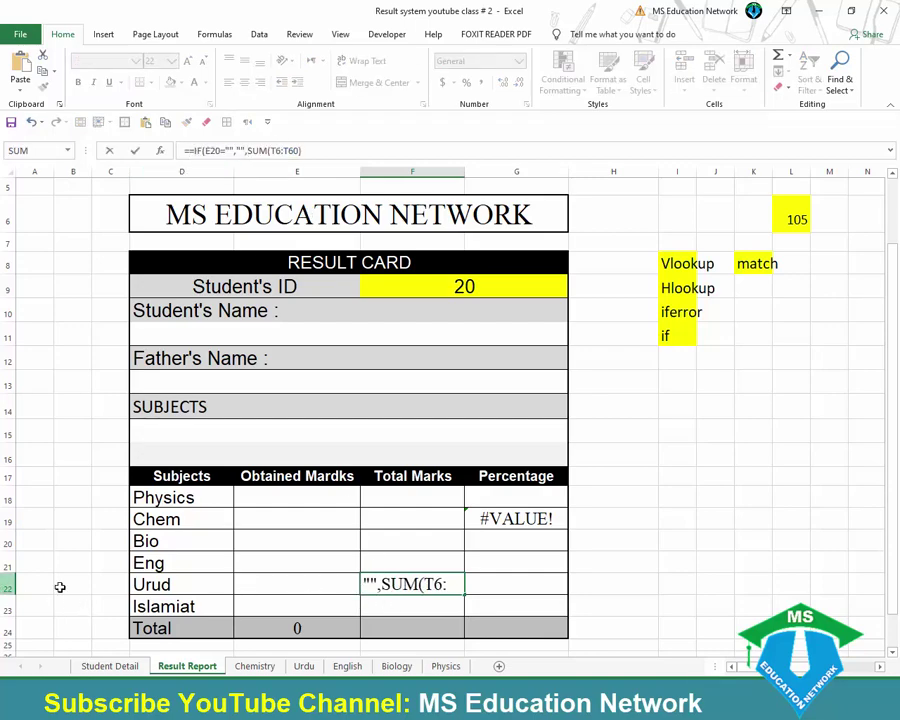
{"action": "left_click", "coordinate": [218, 152]}
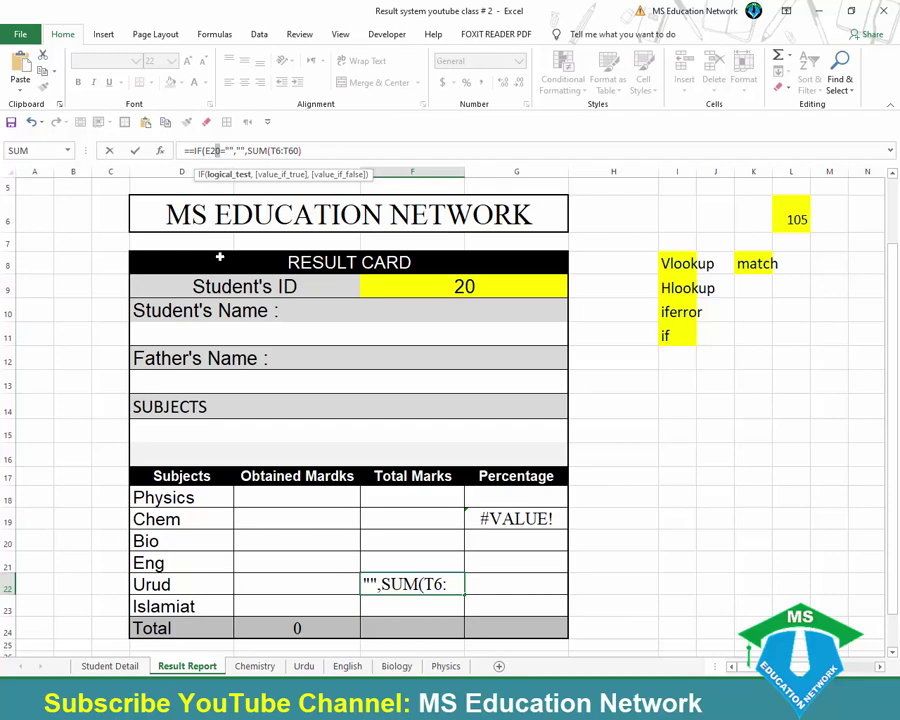
{"action": "type", "text": "2"}
{"action": "key", "text": "Return"}
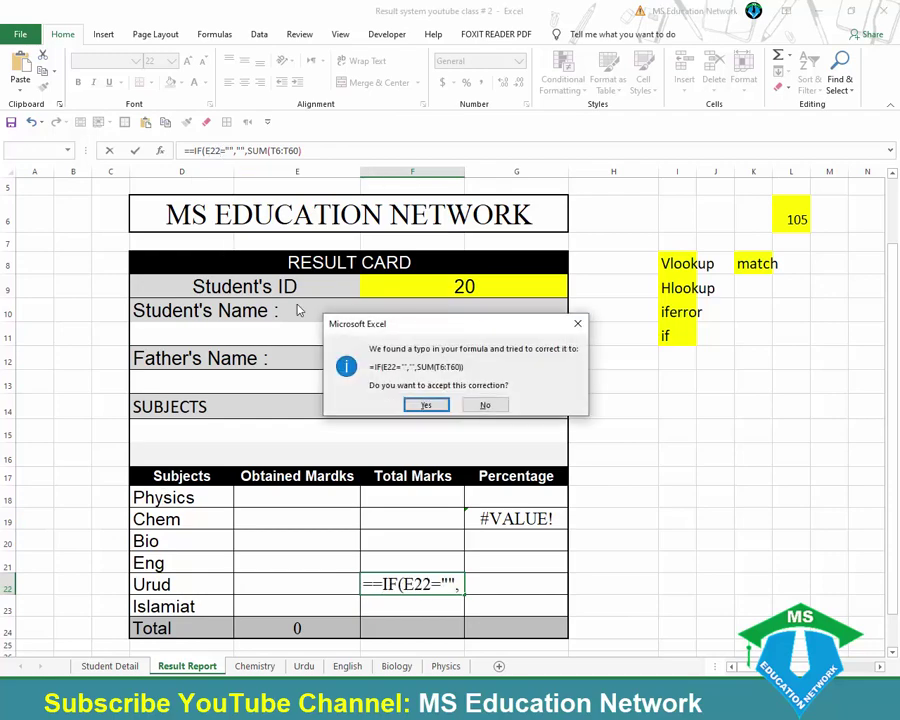
{"action": "key", "text": "Return"}
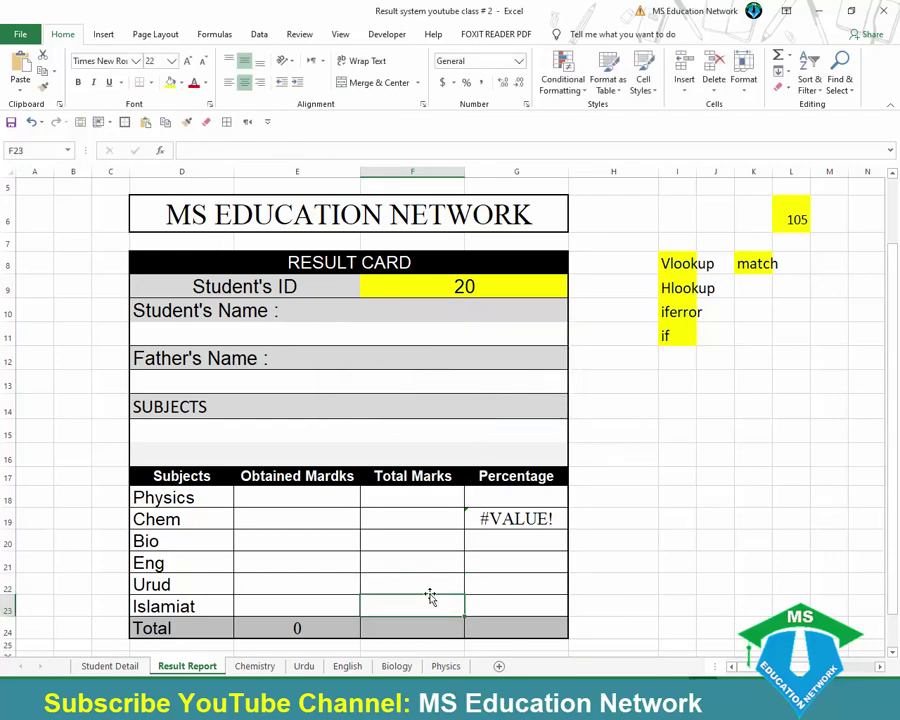
Review the blank marks cells, and enter an existing student's ID to check that the result card fills in.
{"action": "left_click", "coordinate": [498, 503]}
{"action": "left_click", "coordinate": [428, 494]}
{"action": "left_click_drag", "start_coordinate": [302, 495], "coordinate": [379, 599]}
{"action": "left_click", "coordinate": [380, 597]}
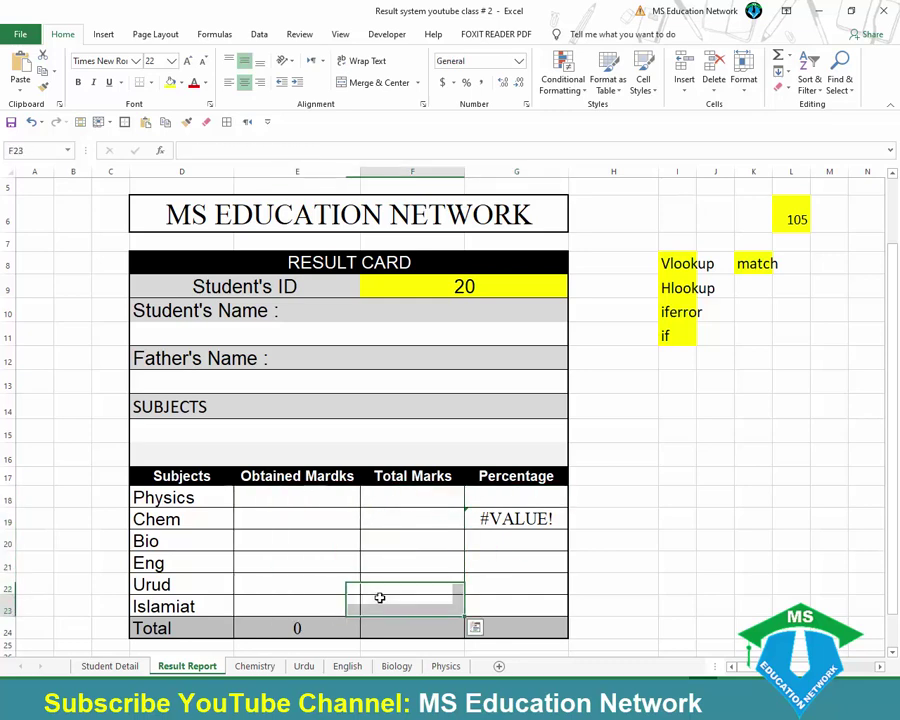
{"action": "left_click", "coordinate": [466, 290]}
{"action": "type", "text": "102"}
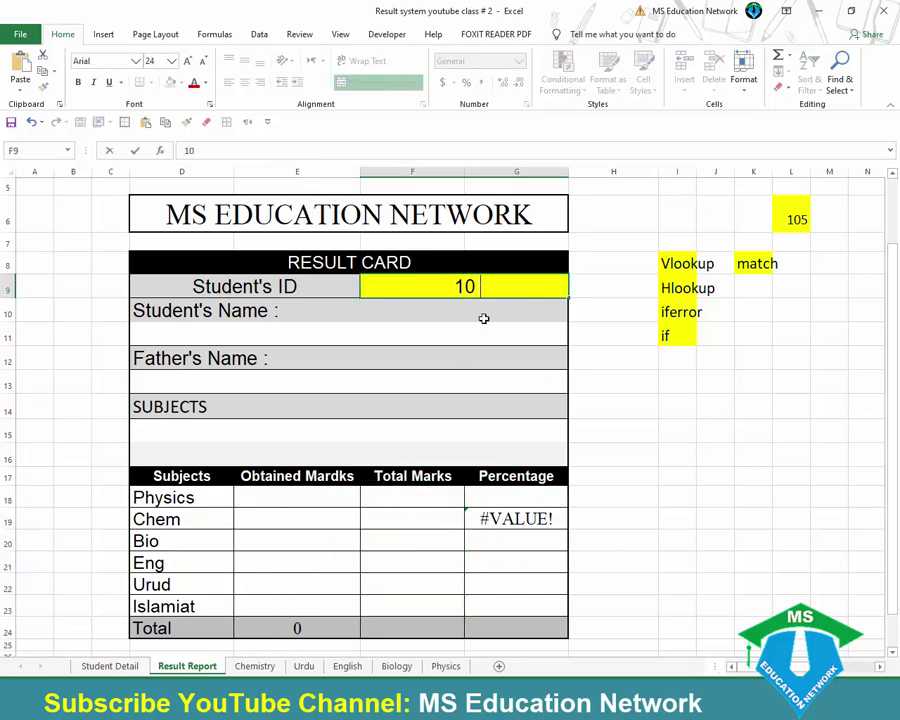
{"action": "key", "text": "Return"}
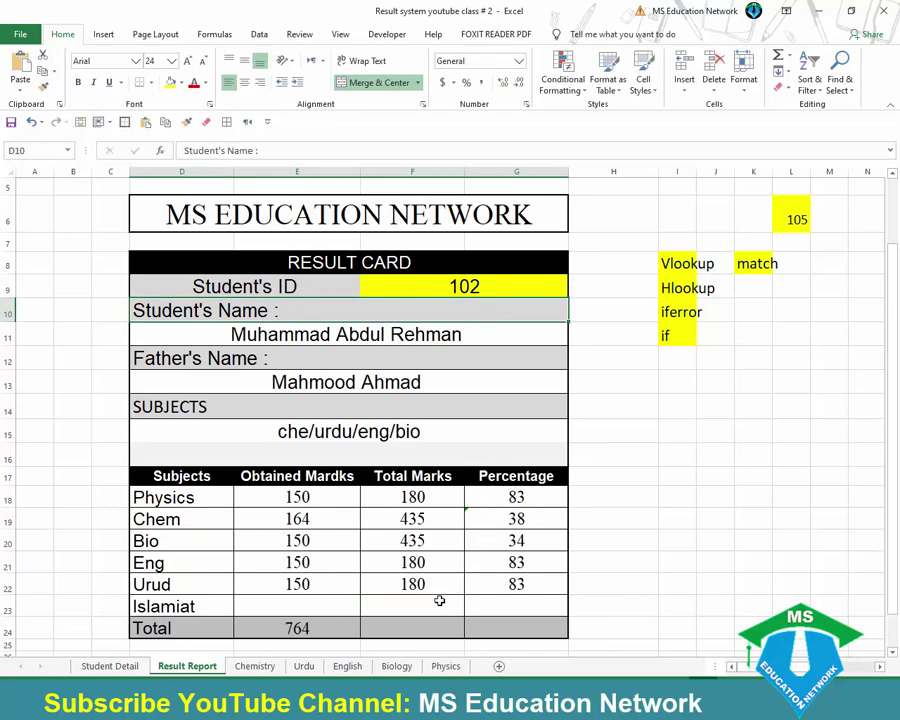
Sum the Total Marks column in the Total row at F24 with AutoSum.
{"action": "left_click", "coordinate": [405, 627]}
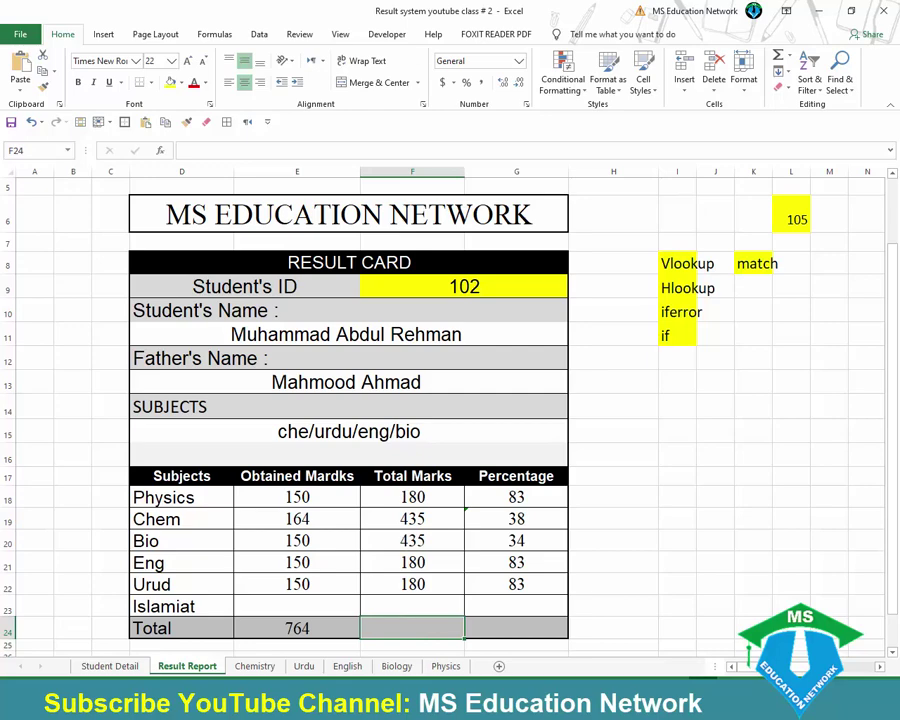
{"action": "key", "text": "alt+equal"}
{"action": "key", "text": "Return"}
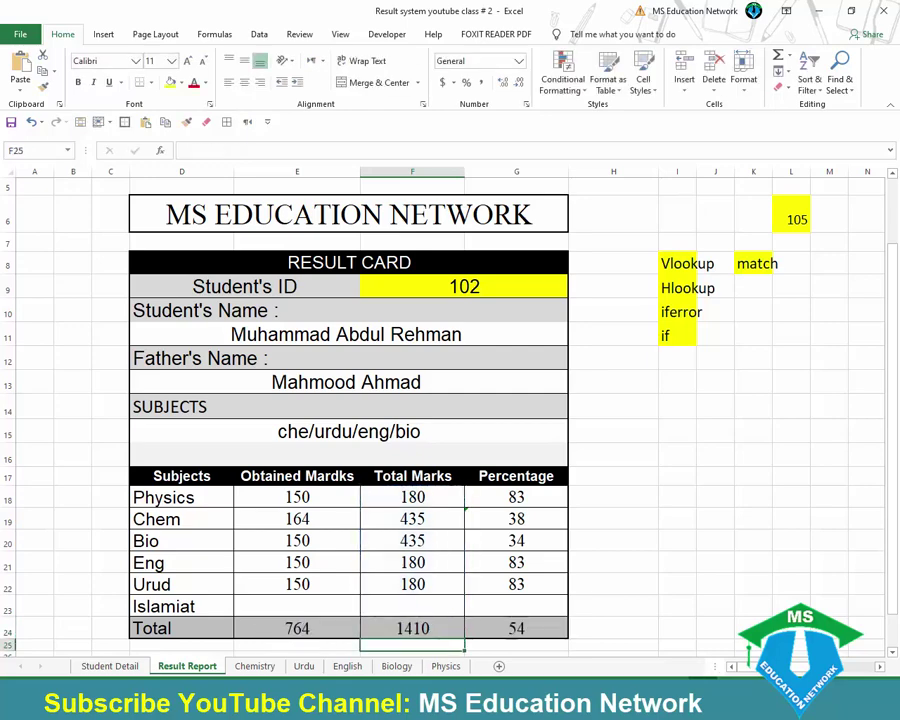
Check the Total row and Percentage column, and examine the Physics percentage formula in G18.
{"action": "left_click", "coordinate": [418, 625]}
{"action": "left_click", "coordinate": [516, 627]}
{"action": "left_click_drag", "start_coordinate": [470, 496], "coordinate": [510, 592]}
{"action": "left_click", "coordinate": [482, 492]}
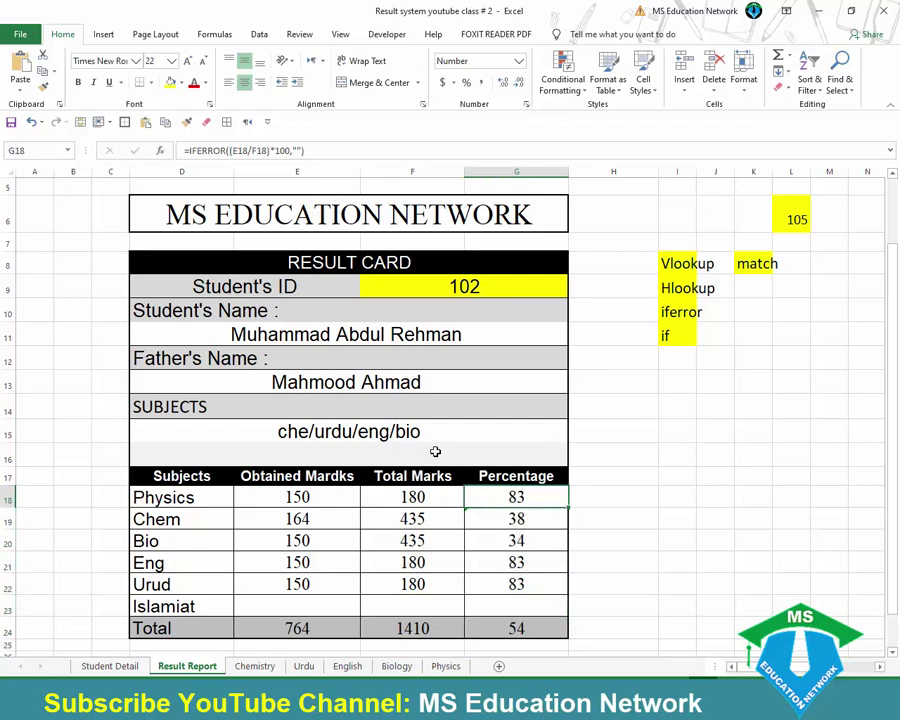
{"action": "left_click", "coordinate": [346, 146]}
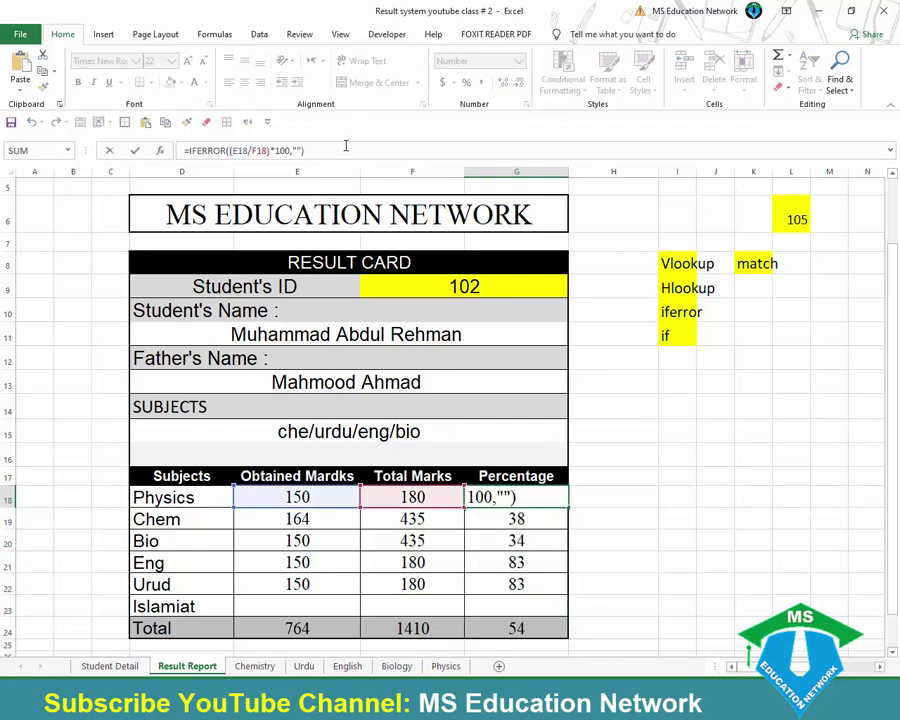
{"action": "key", "text": "Return"}
Enter a nonexistent student's ID and compare the Chem and Bio percentage cells G19 and G20.
{"action": "left_click", "coordinate": [449, 286]}
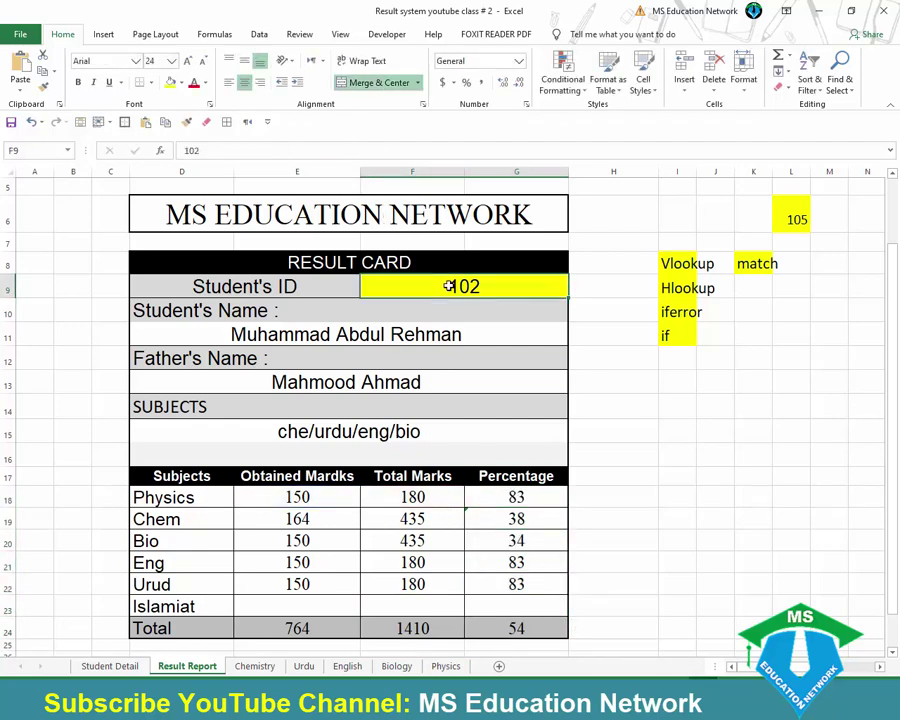
{"action": "type", "text": "2"}
{"action": "key", "text": "Return"}
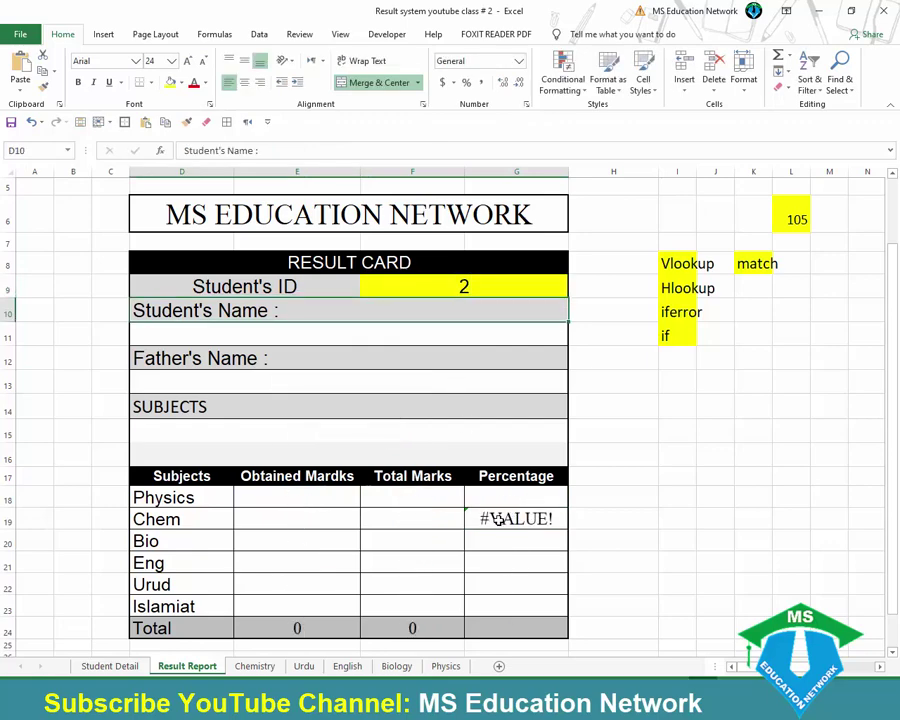
{"action": "left_click", "coordinate": [486, 521]}
{"action": "left_click", "coordinate": [493, 539]}
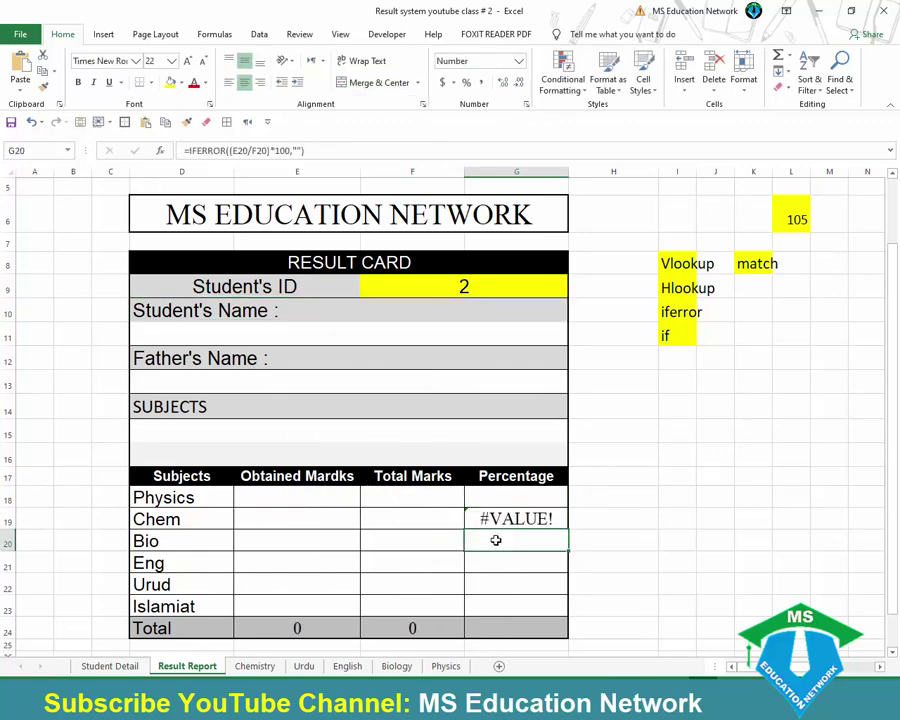
{"action": "left_click", "coordinate": [215, 148]}
{"action": "left_click", "coordinate": [215, 148]}
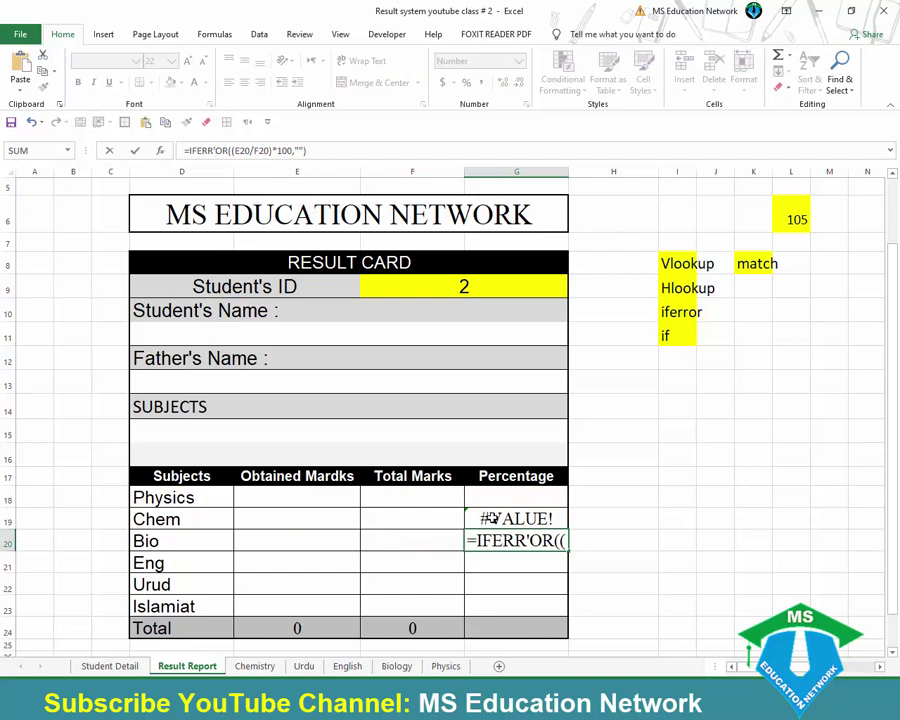
{"action": "left_click", "coordinate": [530, 557]}
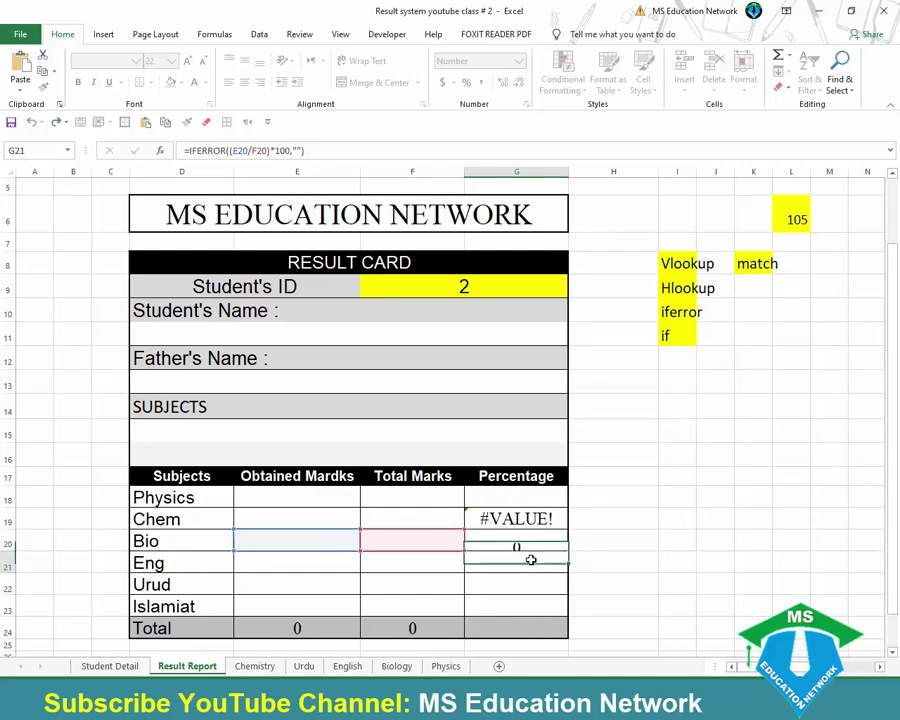
Examine the existing SUM percentage formula for Chem in G19.
{"action": "left_click", "coordinate": [522, 520]}
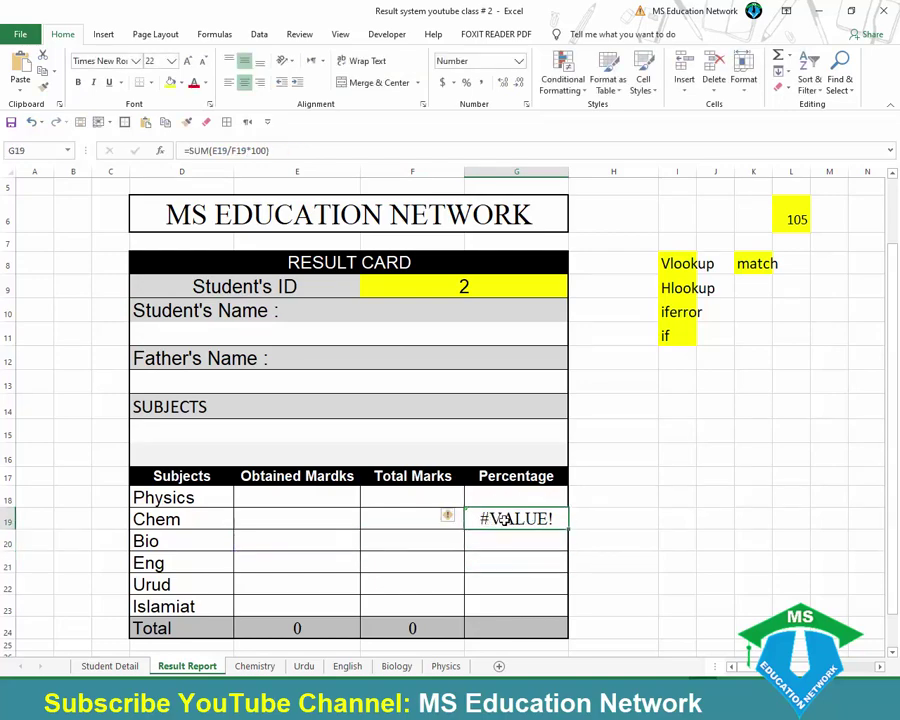
{"action": "left_click", "coordinate": [185, 150]}
{"action": "key", "text": "Return"}
{"action": "left_click", "coordinate": [530, 521]}
{"action": "left_click", "coordinate": [191, 151]}
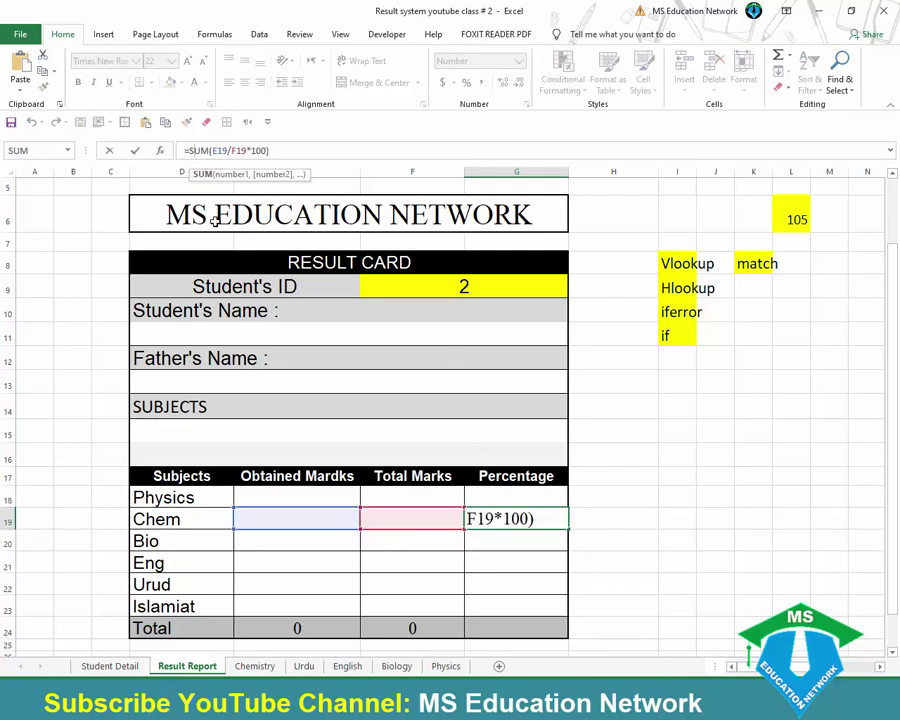
{"action": "key", "text": "Left"}
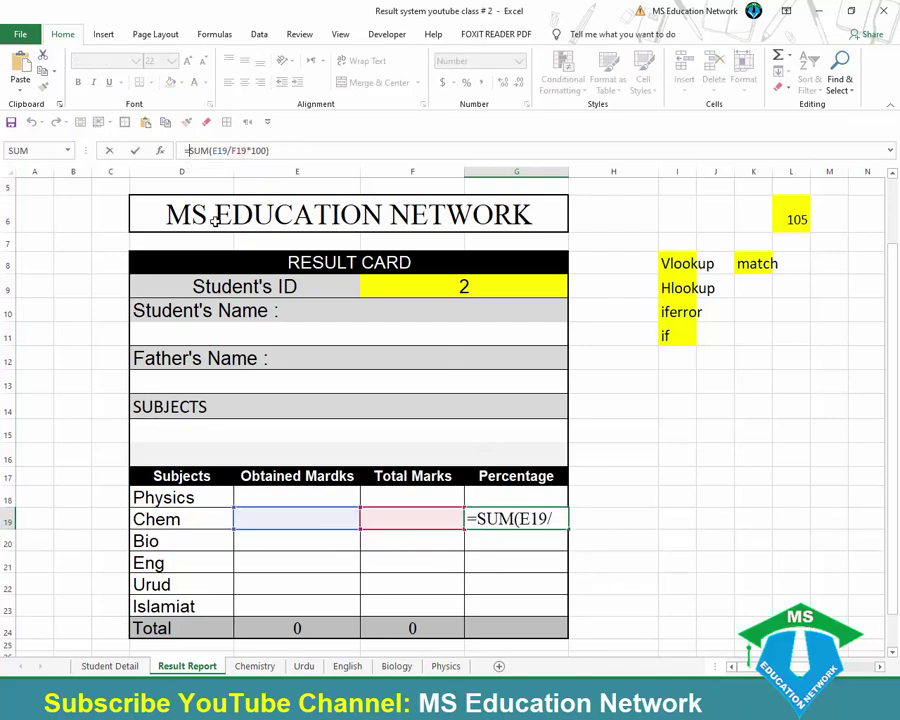
{"action": "key", "text": "Return"}
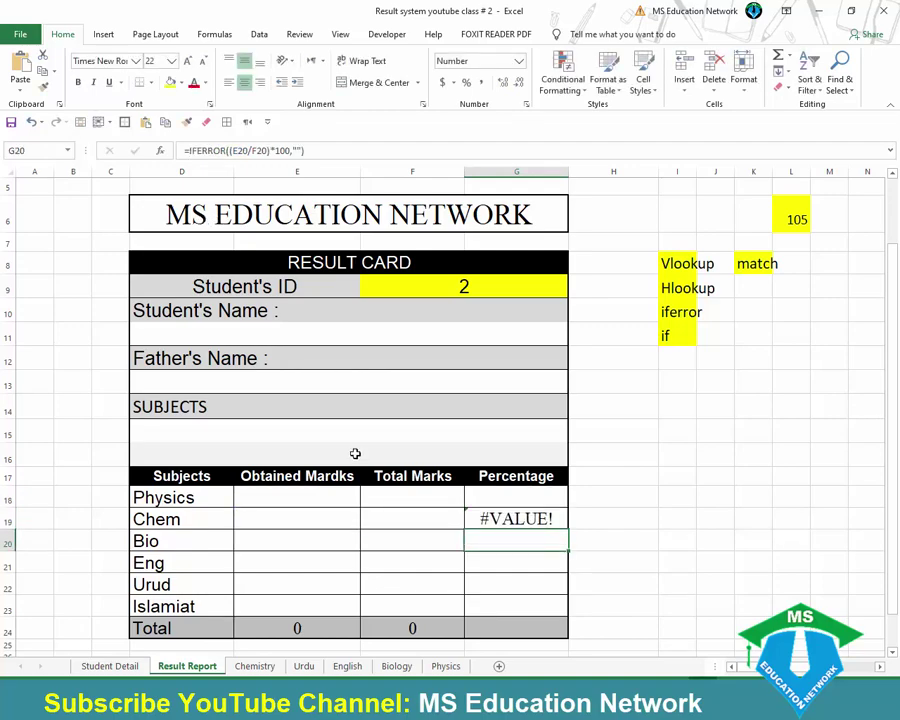
{"action": "double_click", "coordinate": [510, 522]}
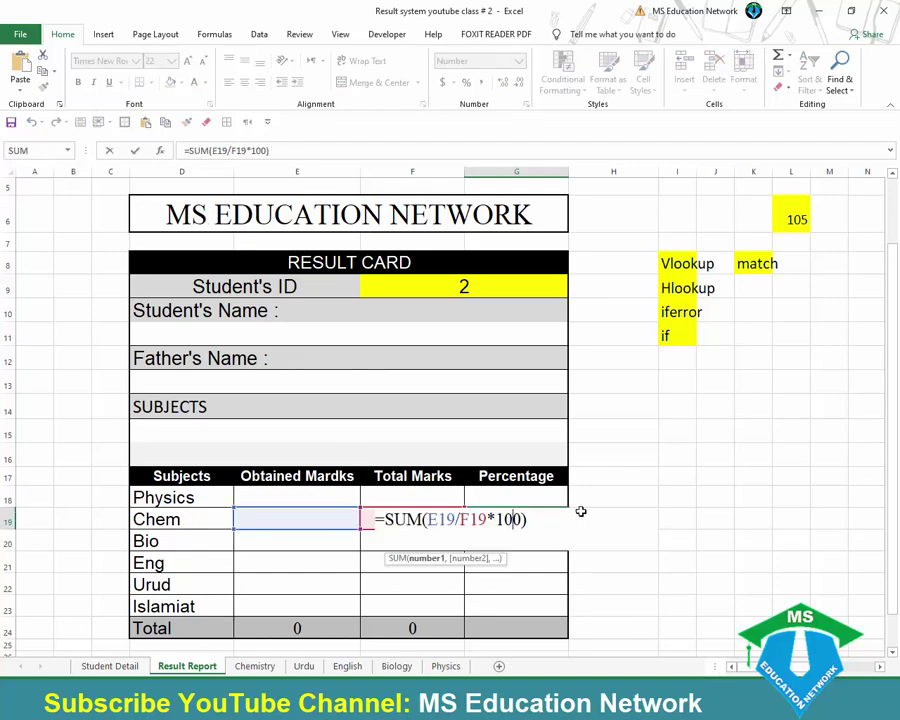
{"action": "key", "text": "Return"}
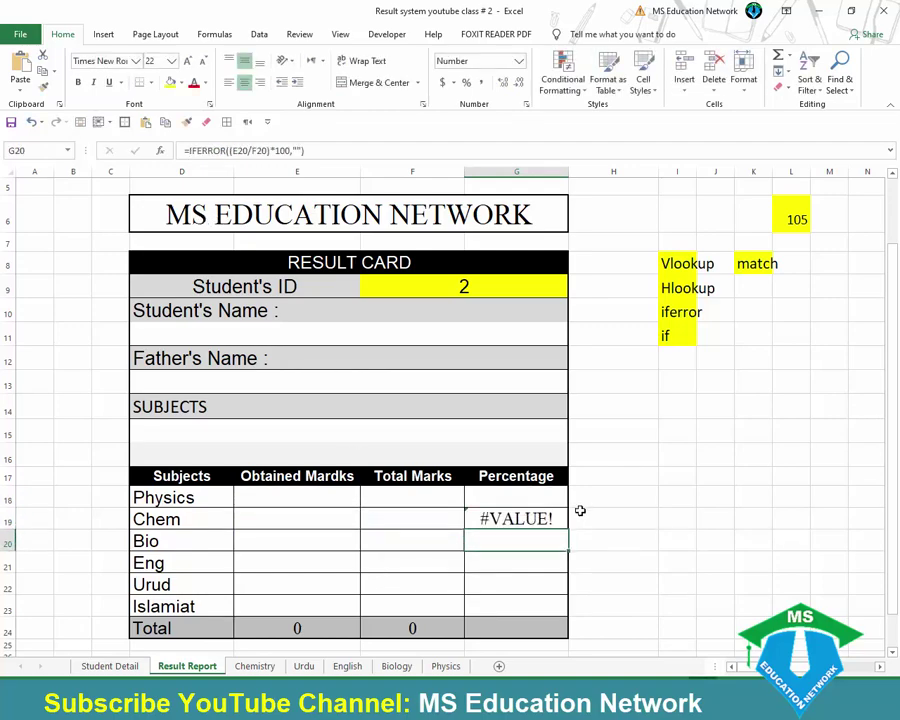
Wrap the Chem percentage formula in G19 with IFERROR so it reads =IFERROR(SUM(E19/F19*100),"").
{"action": "left_click", "coordinate": [498, 515]}
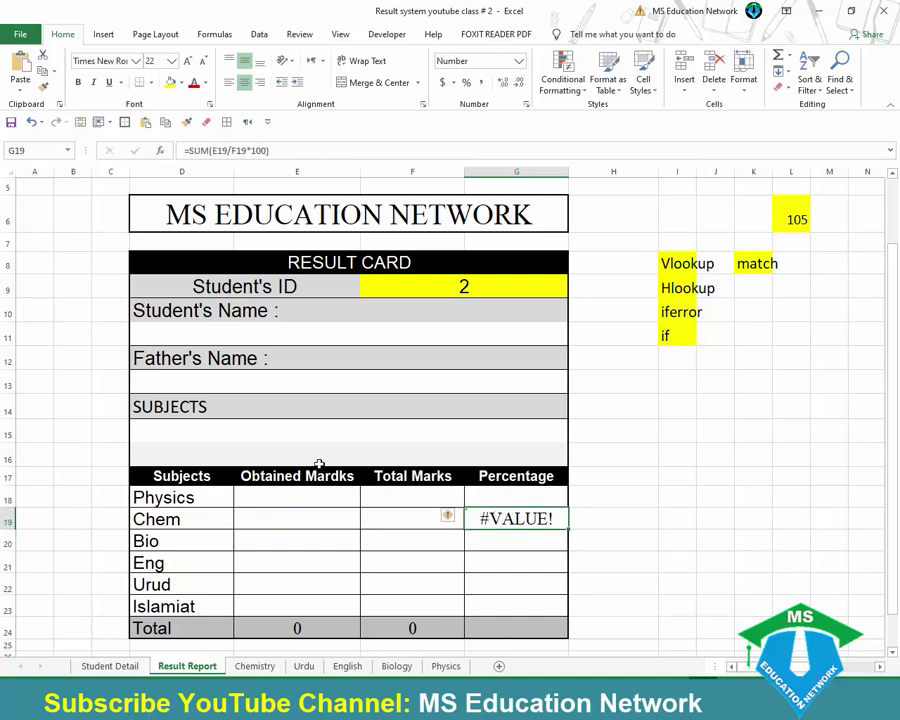
{"action": "left_click", "coordinate": [189, 150]}
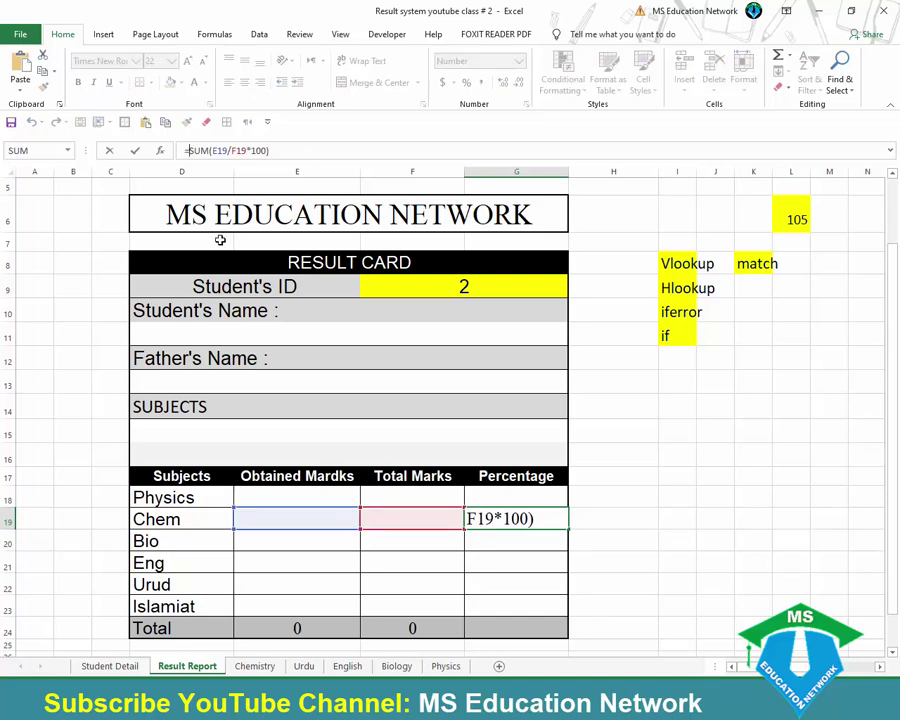
{"action": "type", "text": "ife"}
{"action": "key", "text": "Tab"}
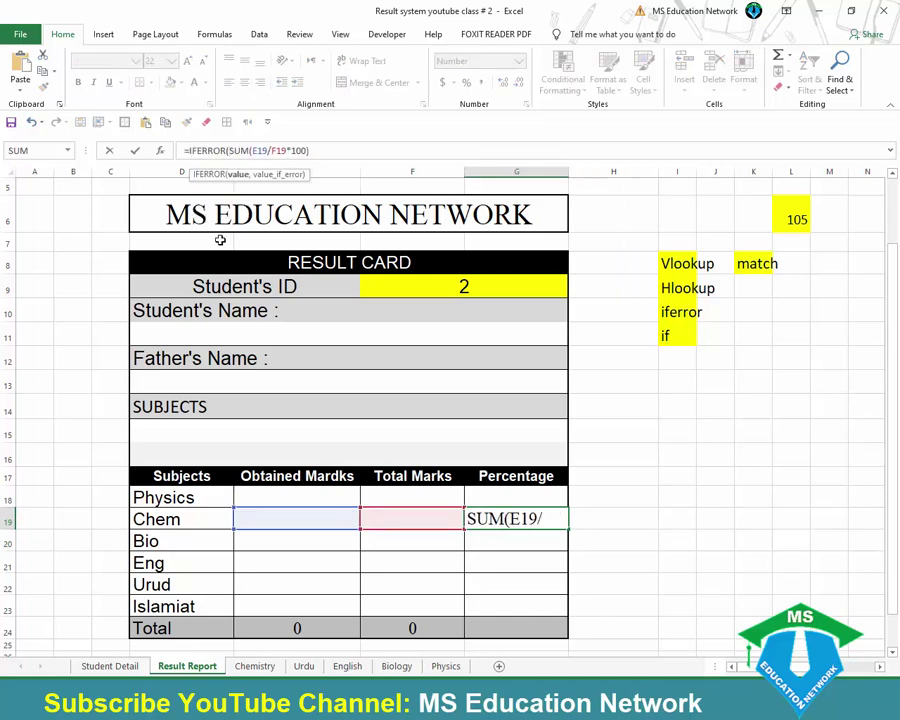
{"action": "key", "text": "End"}
{"action": "type", "text": ")*100,"}
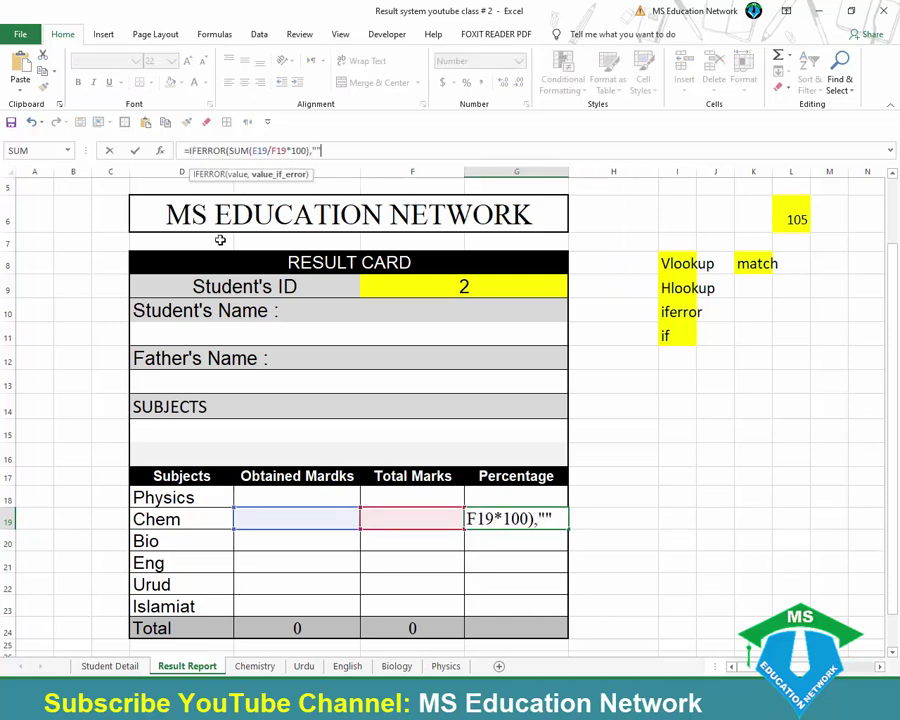
{"action": "type", "text": "\"\")"}
{"action": "key", "text": "Return"}
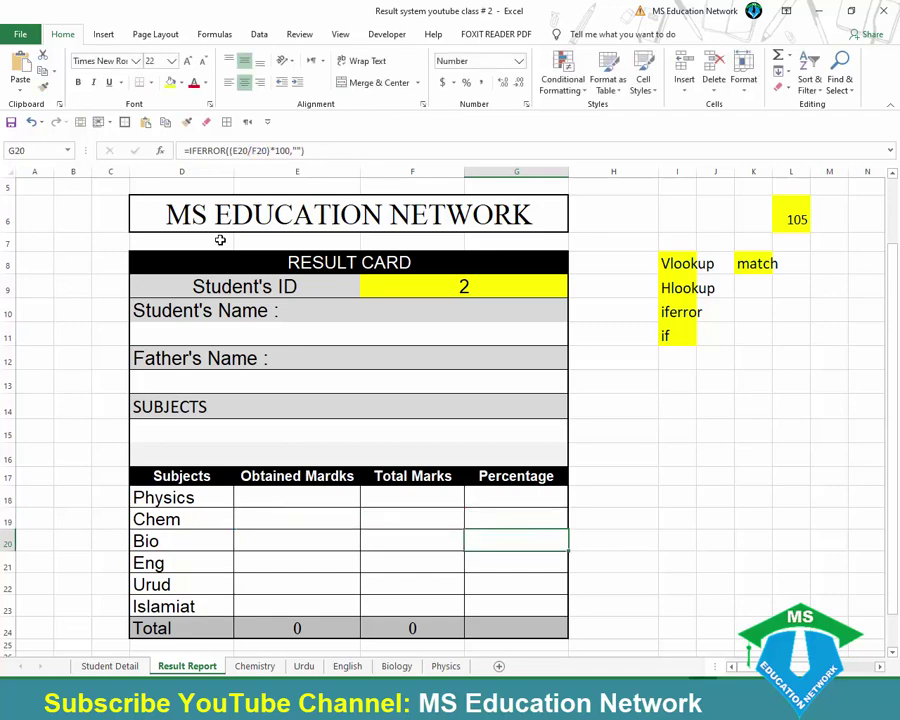
Enter an existing student's ID in F9 and check the filled-in obtained marks and the Bio total marks formula in F20.
{"action": "left_click", "coordinate": [448, 292]}
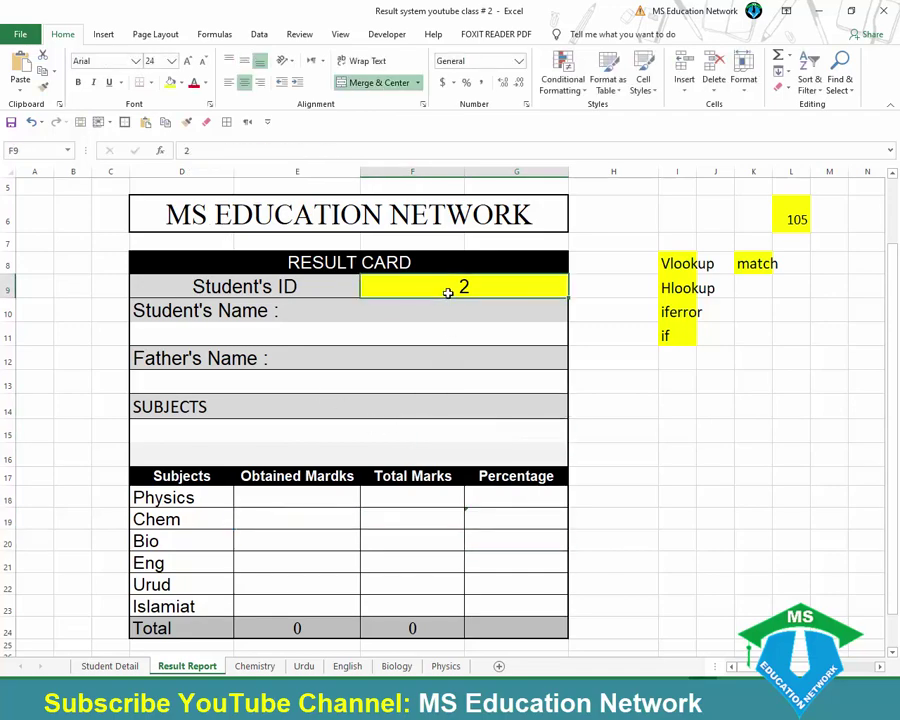
{"action": "type", "text": "101"}
{"action": "key", "text": "Return"}
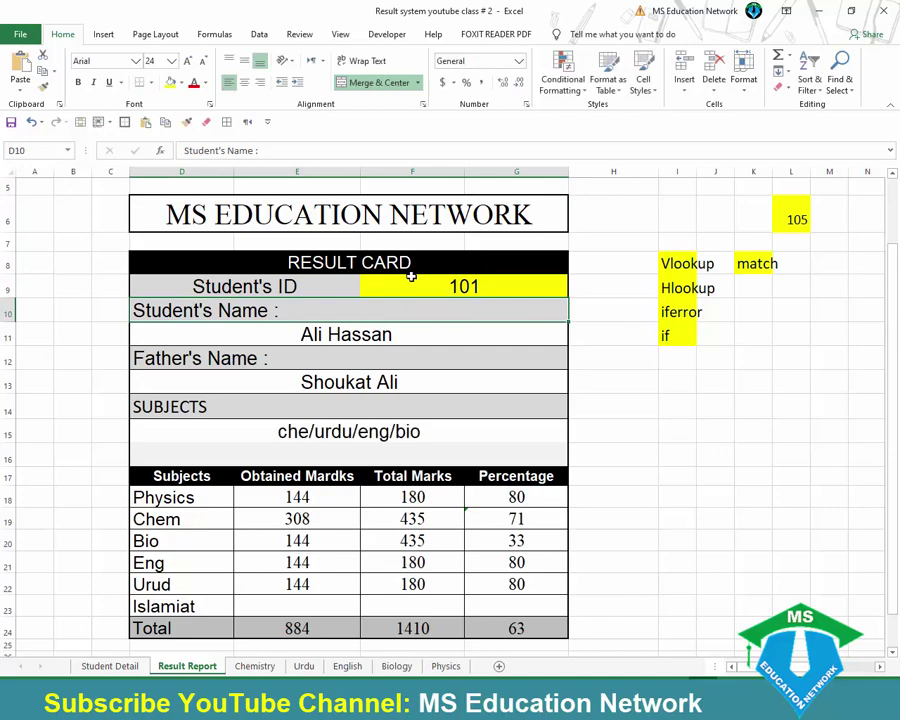
{"action": "key", "text": "Down"}
{"action": "key", "text": "Down"}
{"action": "key", "text": "Down"}
{"action": "key", "text": "Down"}
{"action": "key", "text": "Down"}
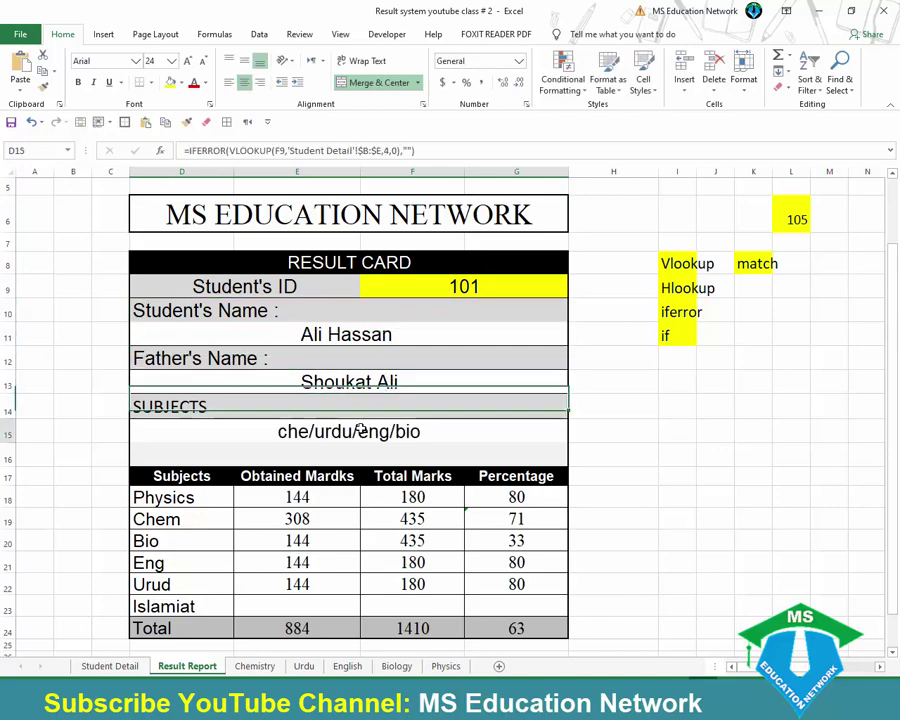
{"action": "left_click_drag", "start_coordinate": [328, 499], "coordinate": [330, 583]}
{"action": "left_click", "coordinate": [411, 539]}
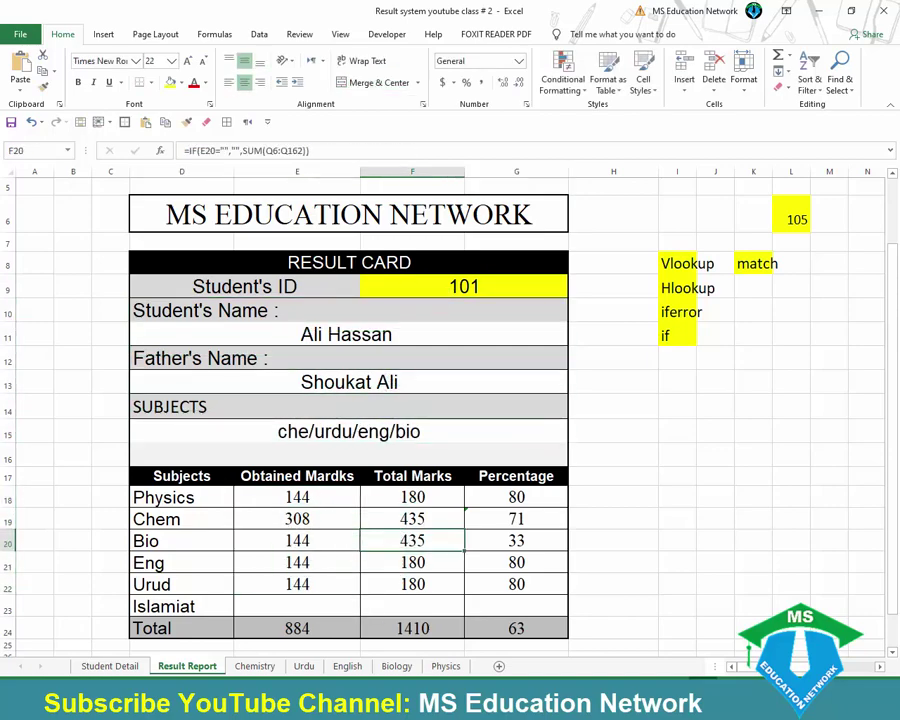
{"action": "left_click", "coordinate": [605, 466]}
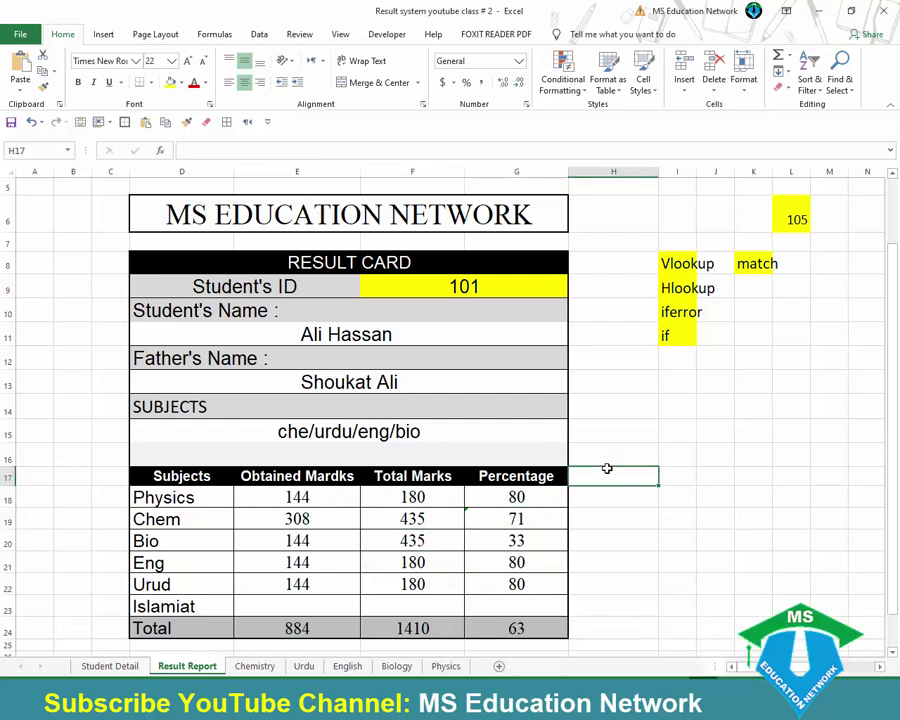
Look over the whole result card and the subject marks table beside it, starting at O5.
{"action": "scroll", "coordinate": [606, 468], "scroll_direction": "down", "scroll_amount": 1}
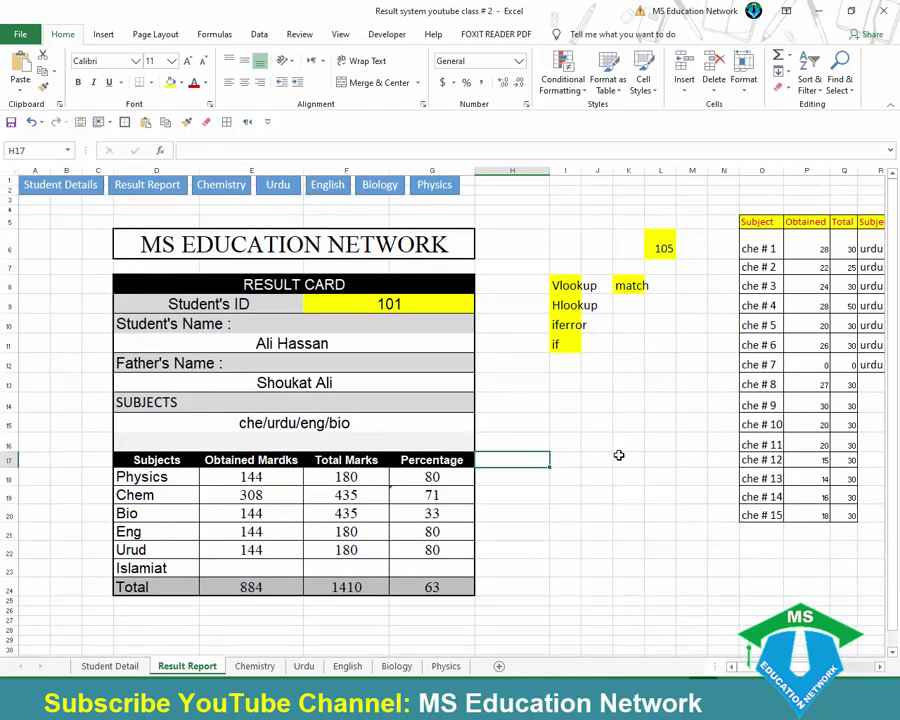
{"action": "left_click", "coordinate": [537, 285]}
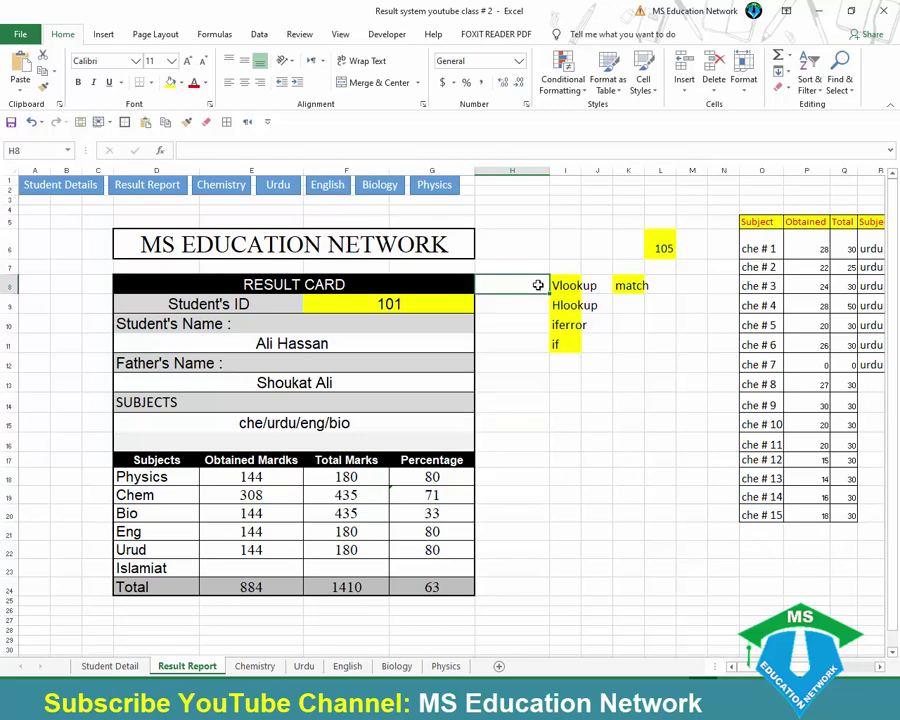
{"action": "left_click", "coordinate": [460, 514]}
{"action": "left_click", "coordinate": [590, 562]}
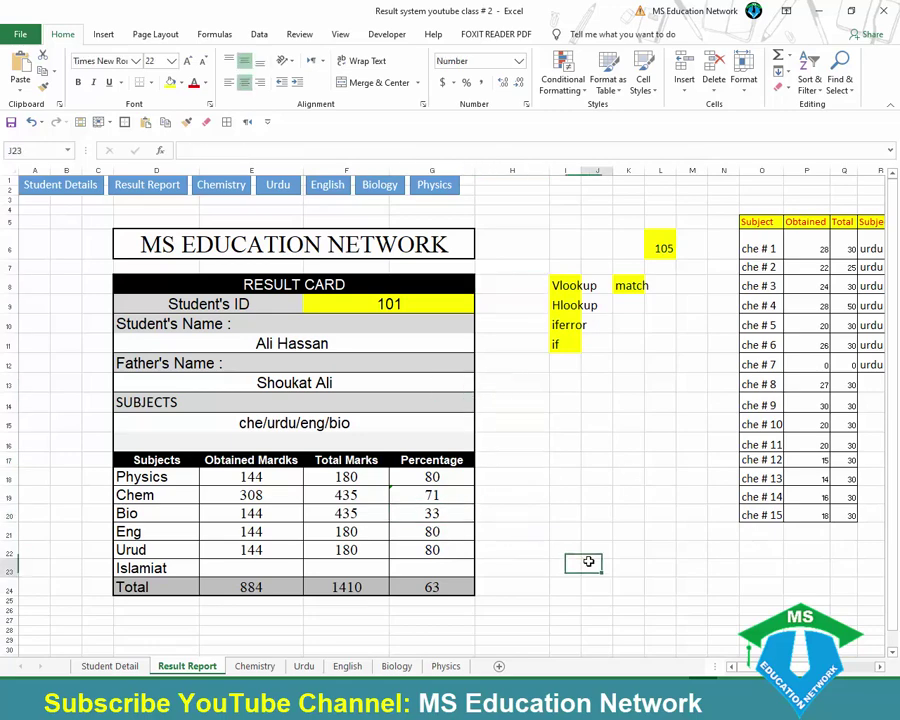
{"action": "left_click_drag", "start_coordinate": [759, 671], "coordinate": [765, 671]}
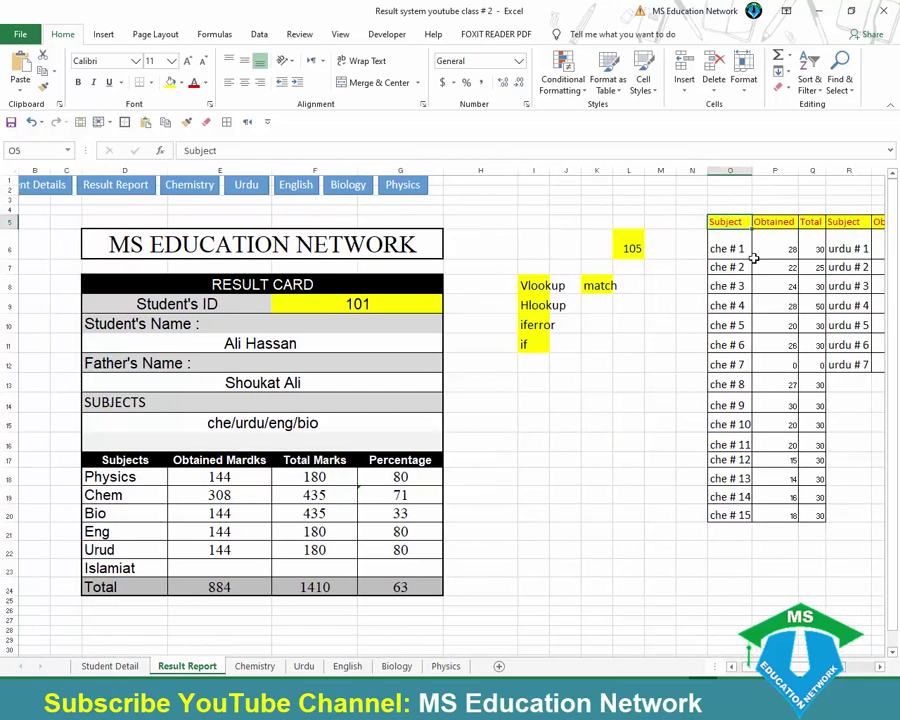